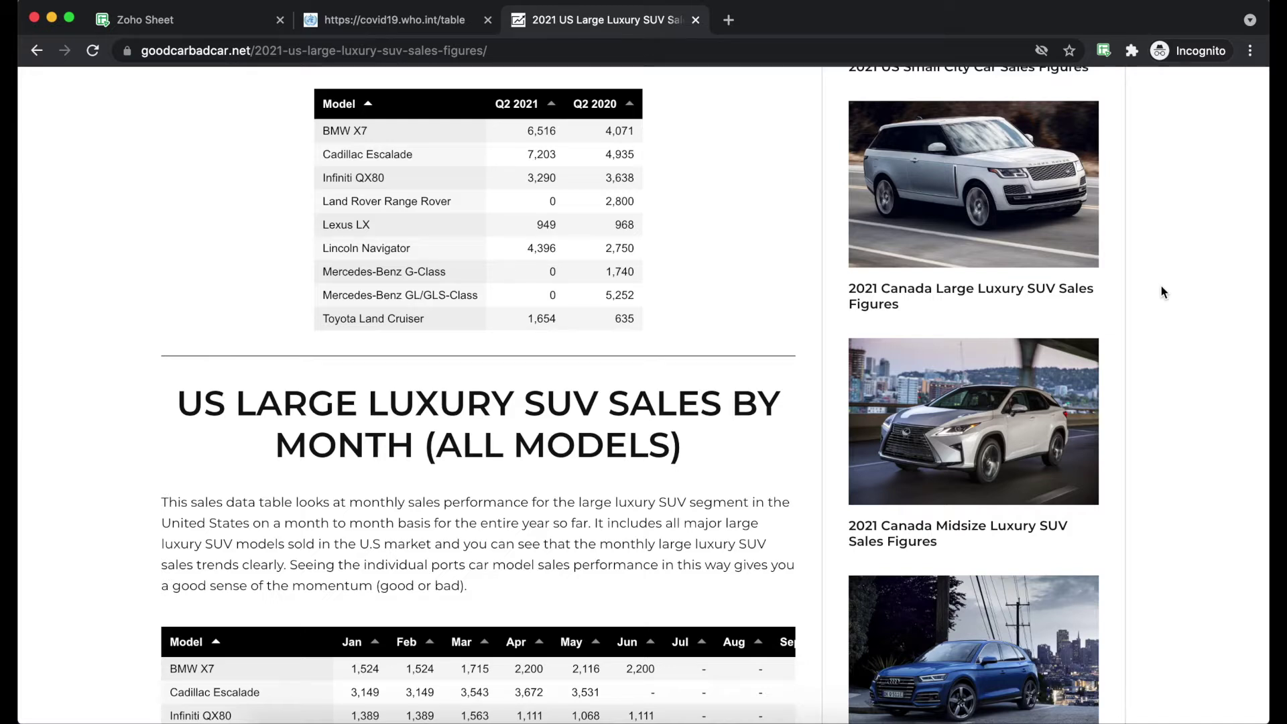
Copy the Q2 2021 and Q2 2020 sales table from the web page to a new Zoho Sheet spreadsheet
scroll(1161, 287, up, 1)
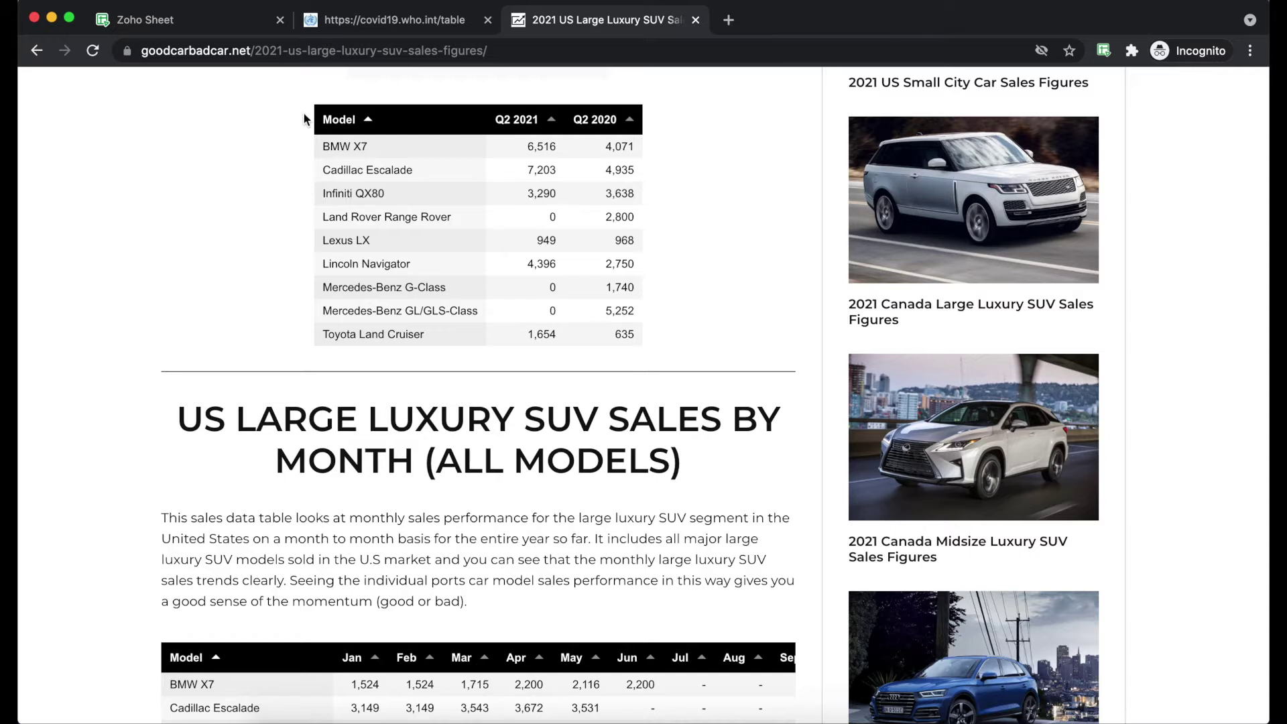
drag(302, 114, 637, 345)
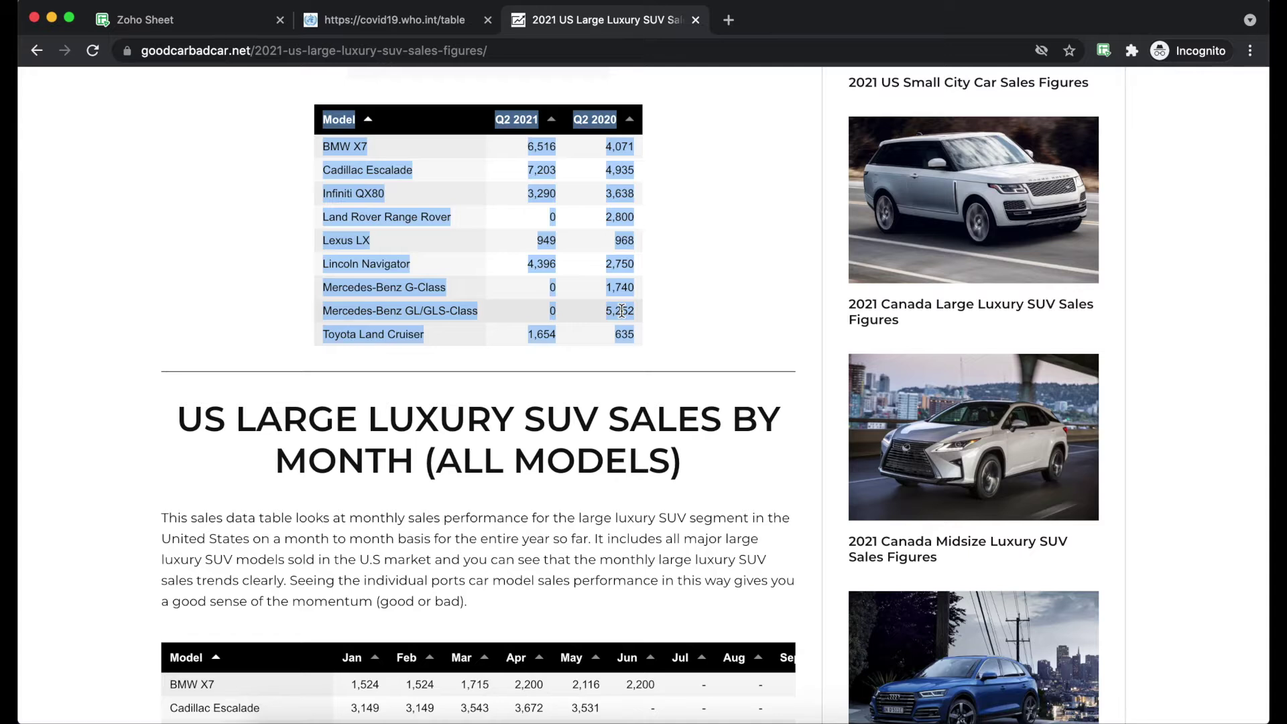
right_click(621, 311)
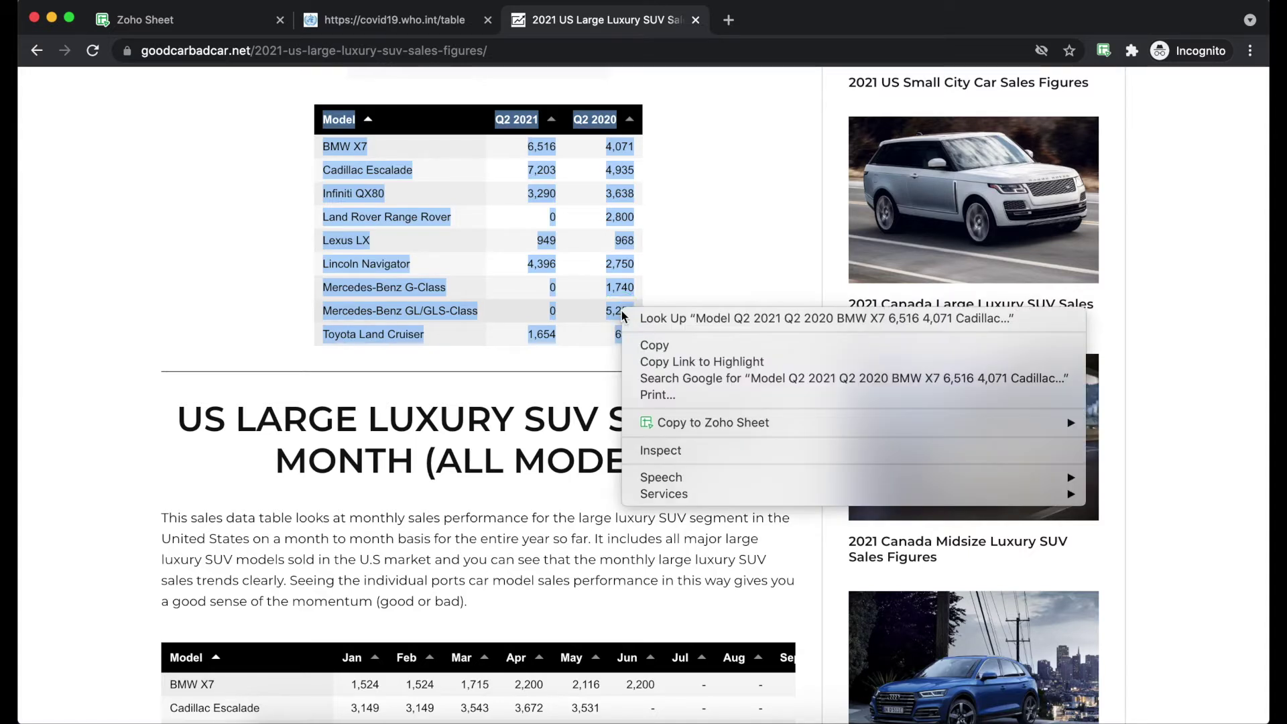
mouse_move(650, 422)
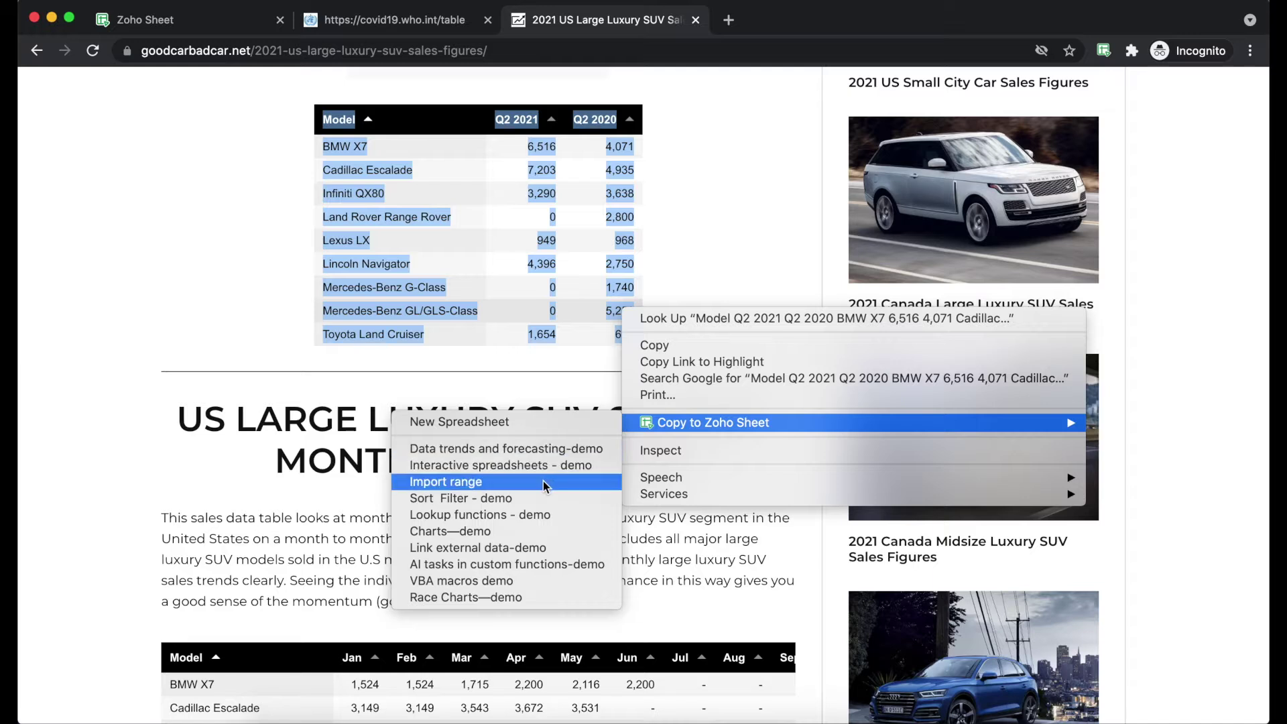
click(518, 422)
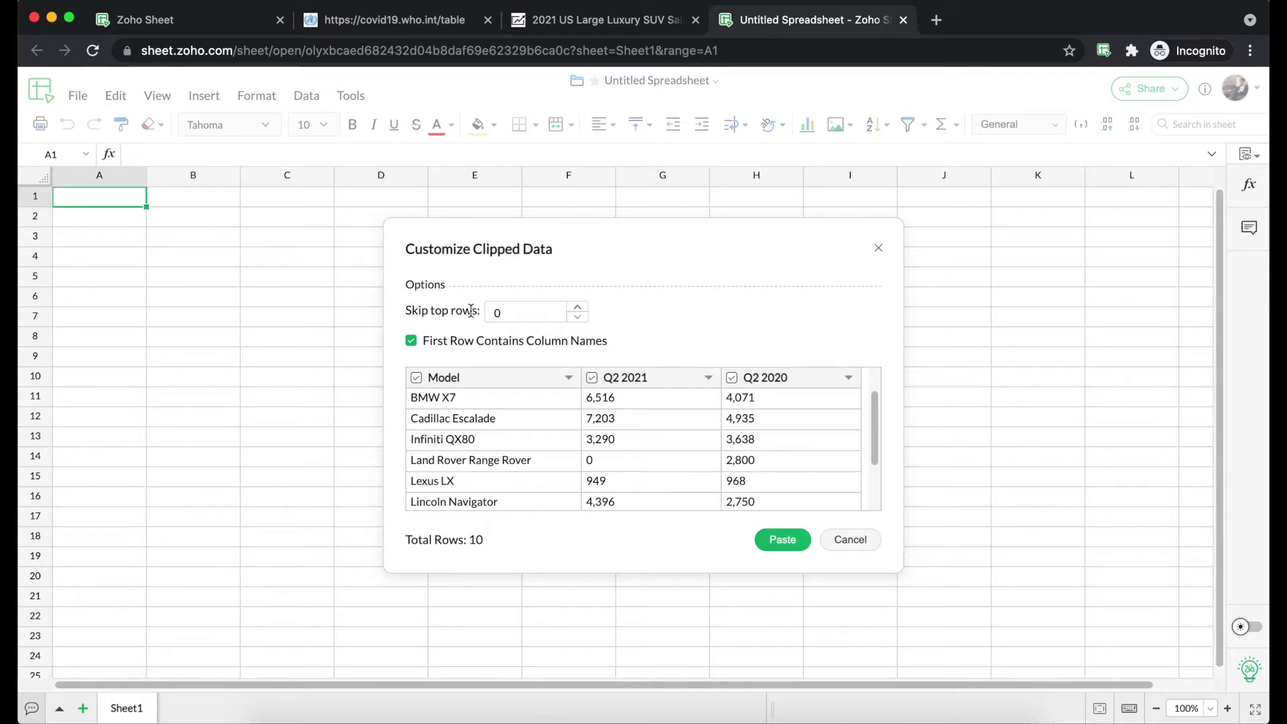
Try skipping the top 2 rows of the clipped data and switching off the first-row column names, restoring both settings
click(580, 308)
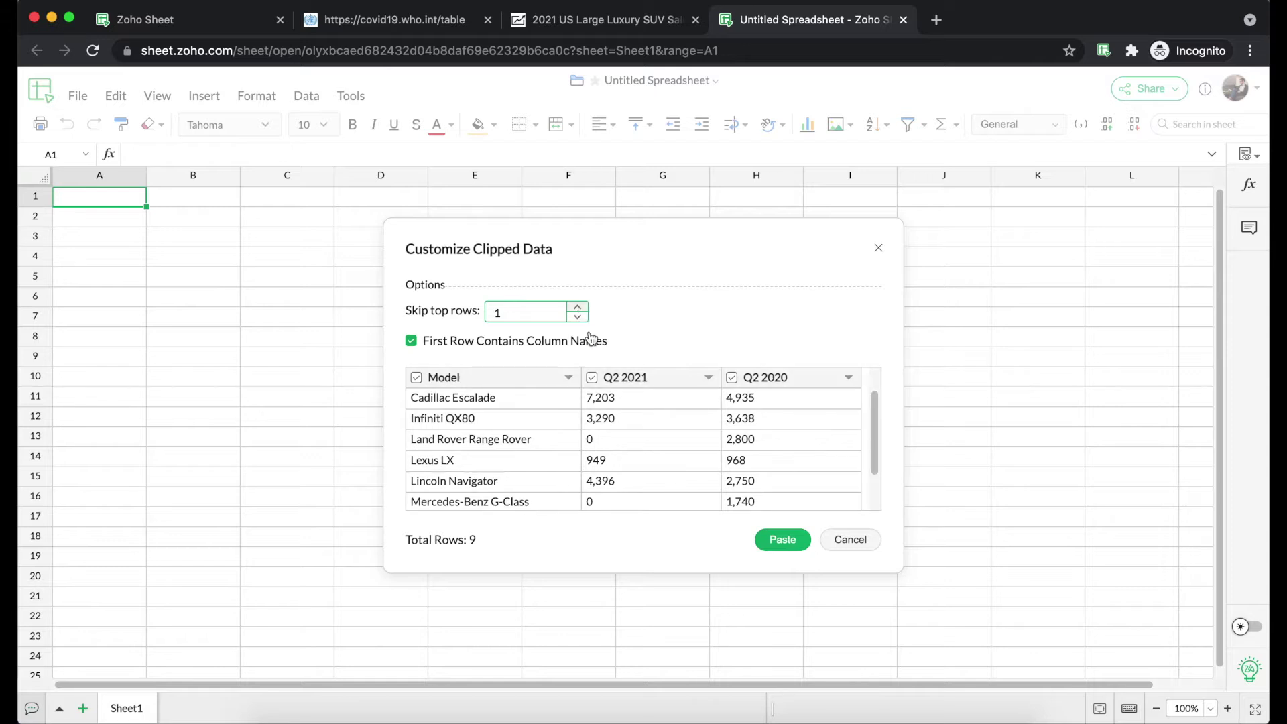
click(580, 309)
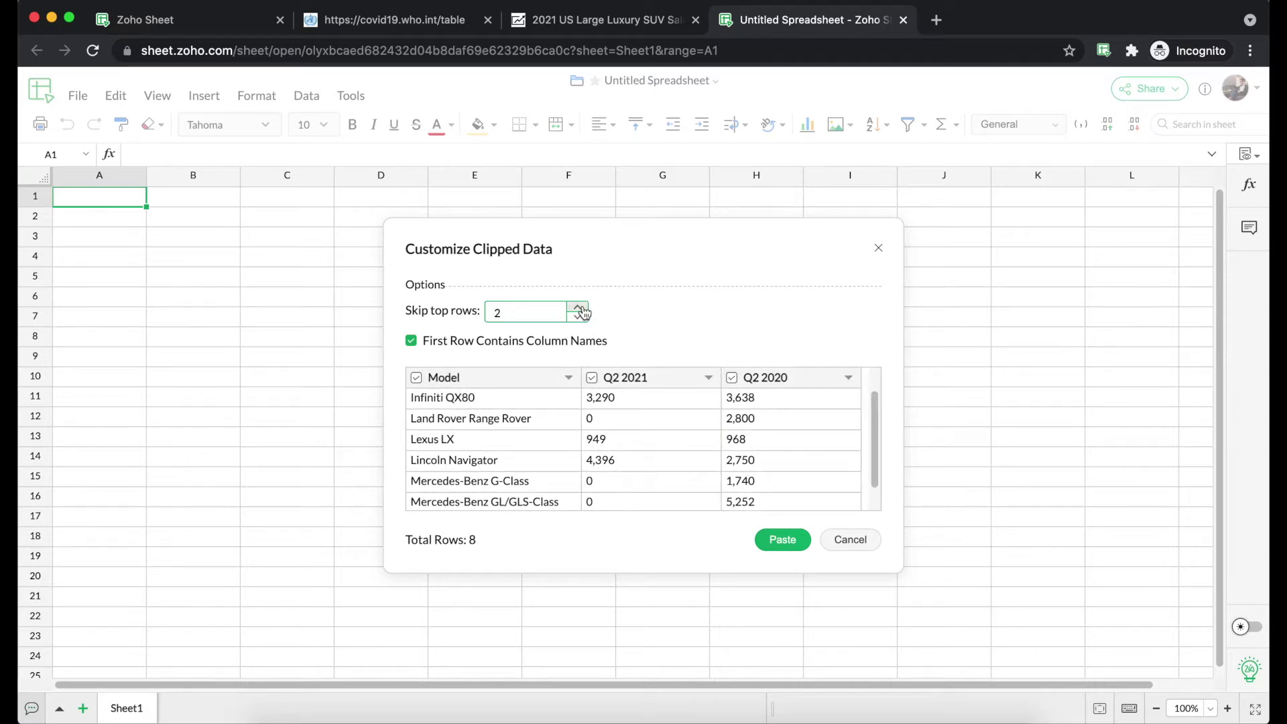
click(579, 317)
click(580, 317)
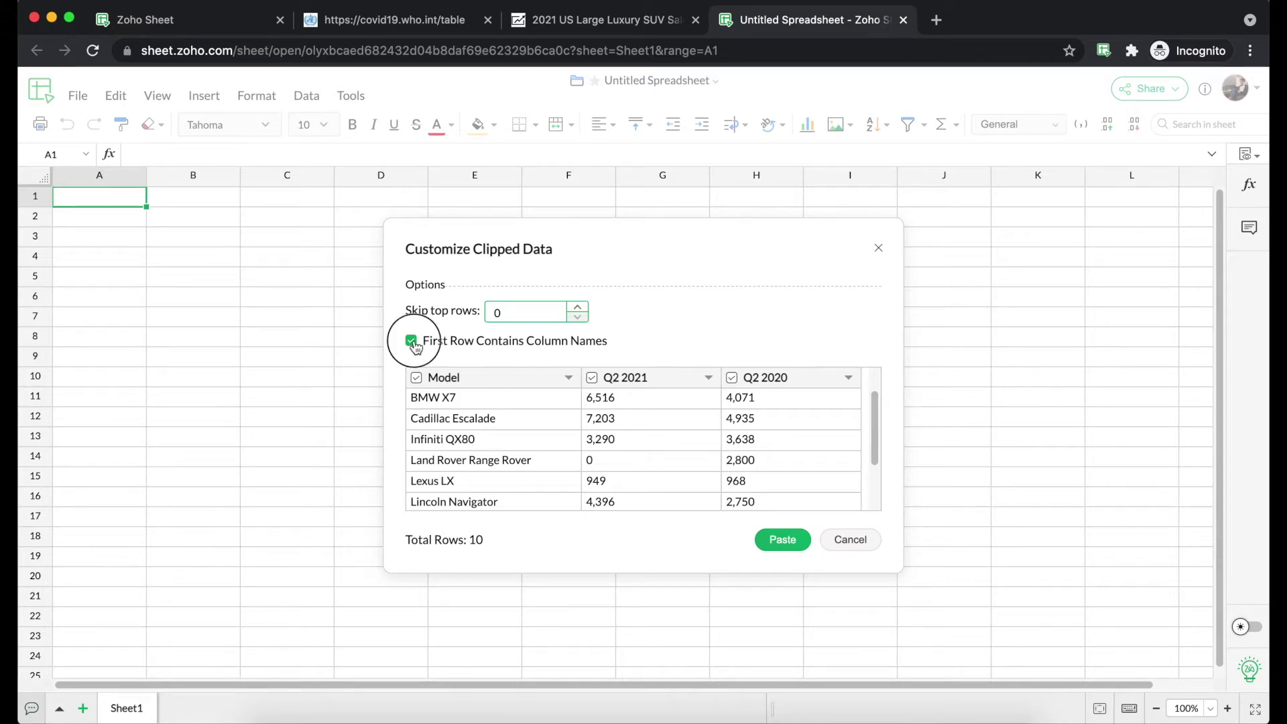
click(412, 341)
click(413, 342)
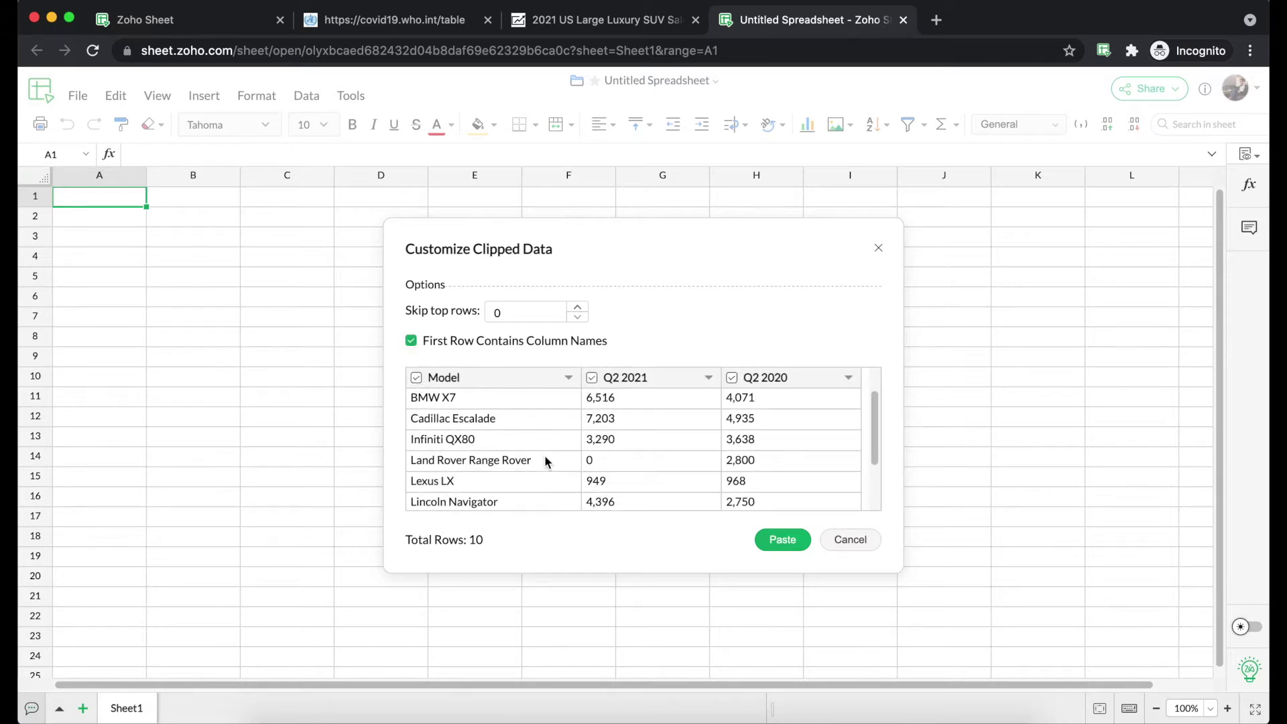
Try excluding the Q2 2021 column from the clipped data, include it again, and view the Model column's format choices
scroll(545, 459, down, 3)
scroll(545, 455, up, 3)
click(592, 378)
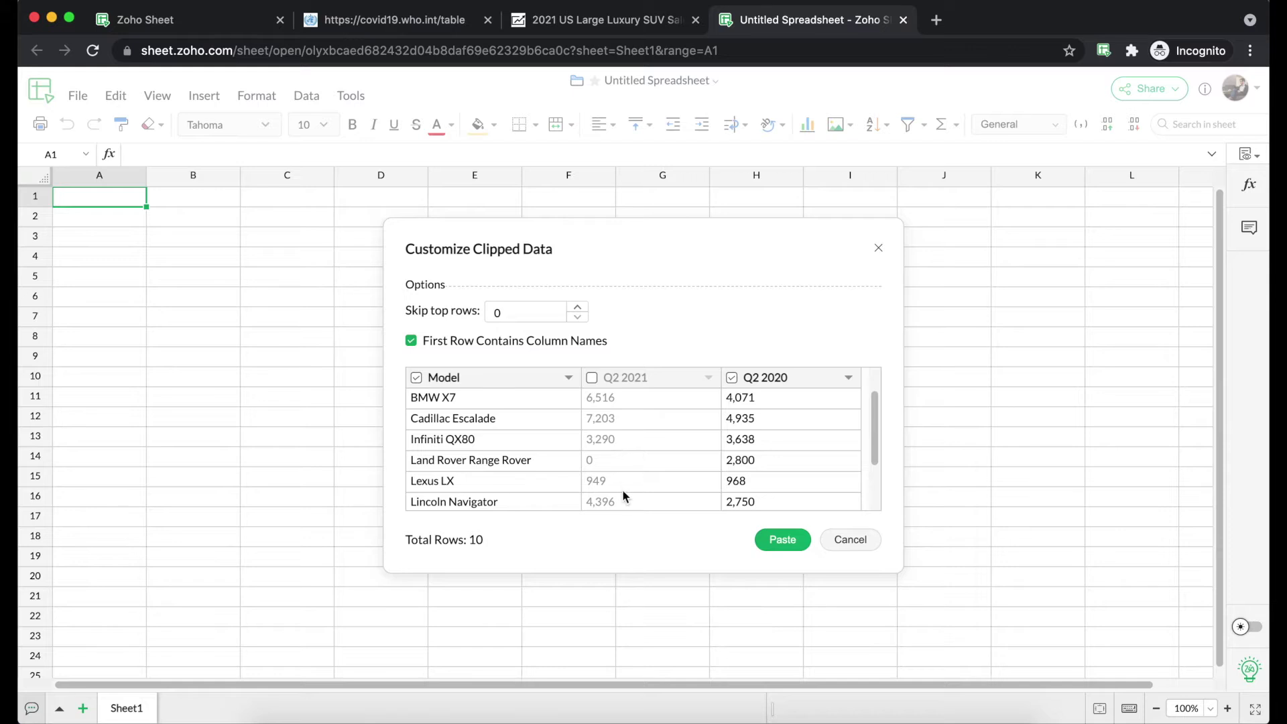
click(591, 377)
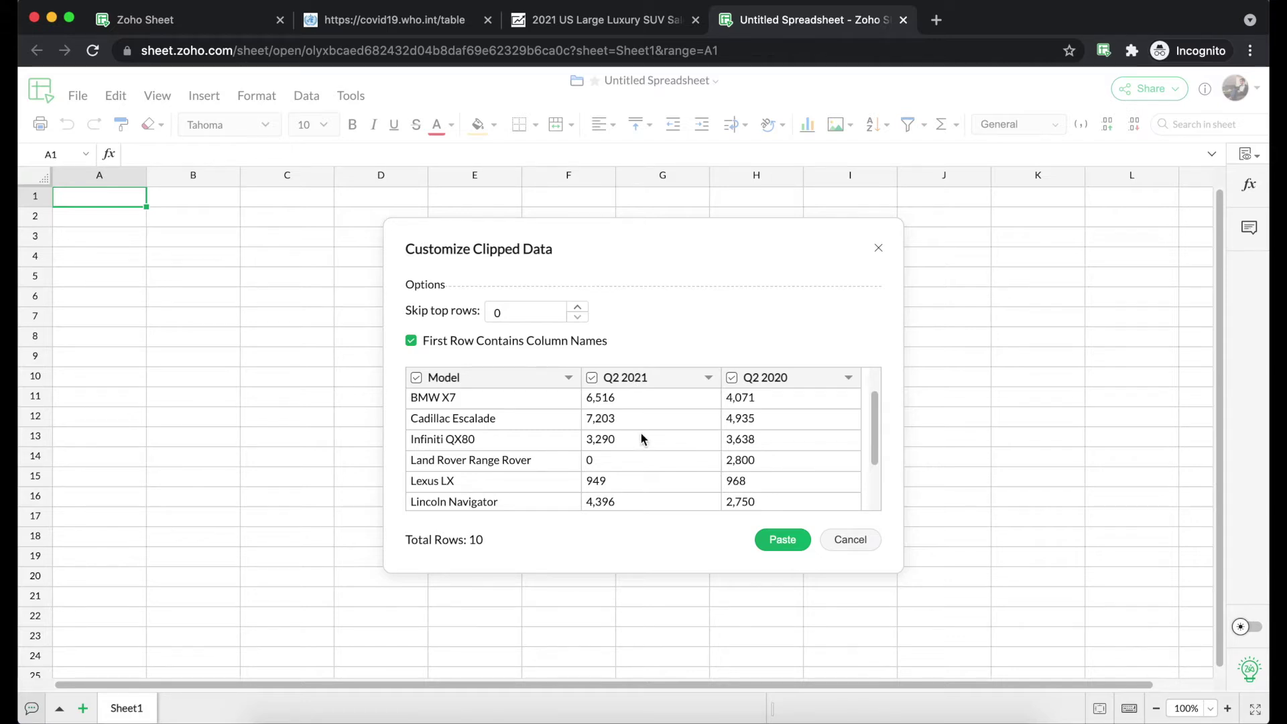
click(569, 379)
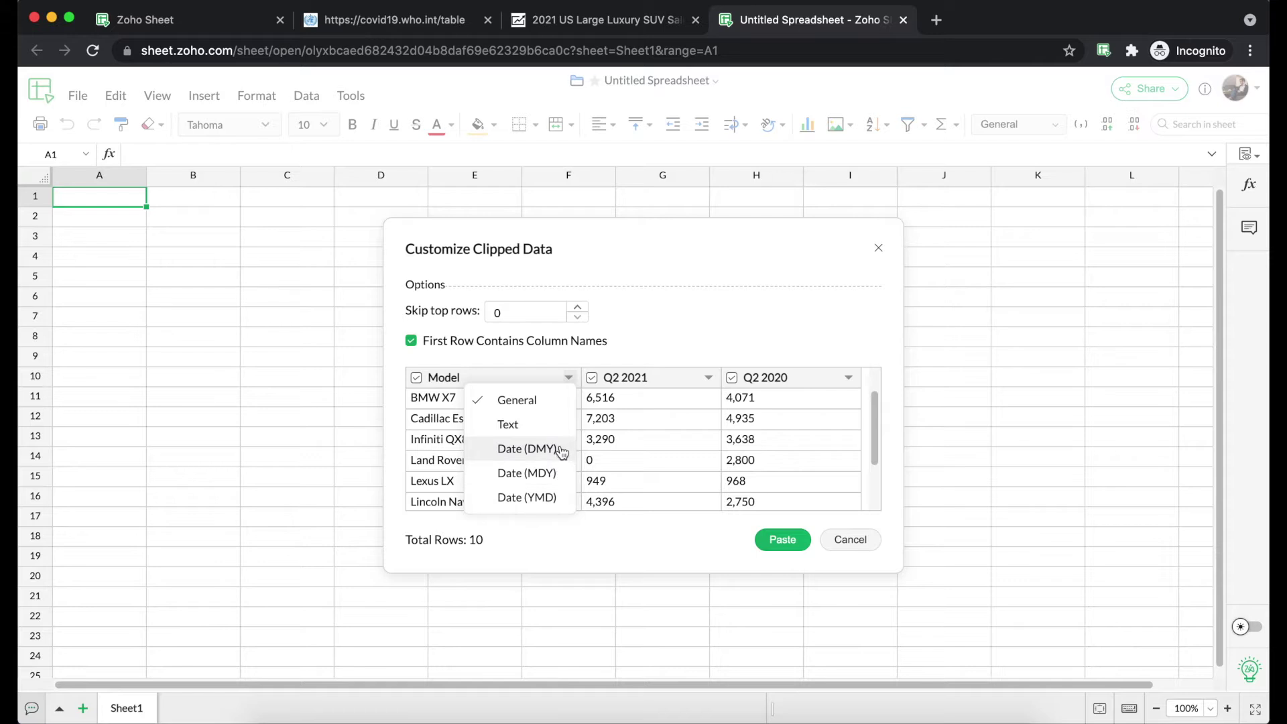
click(626, 359)
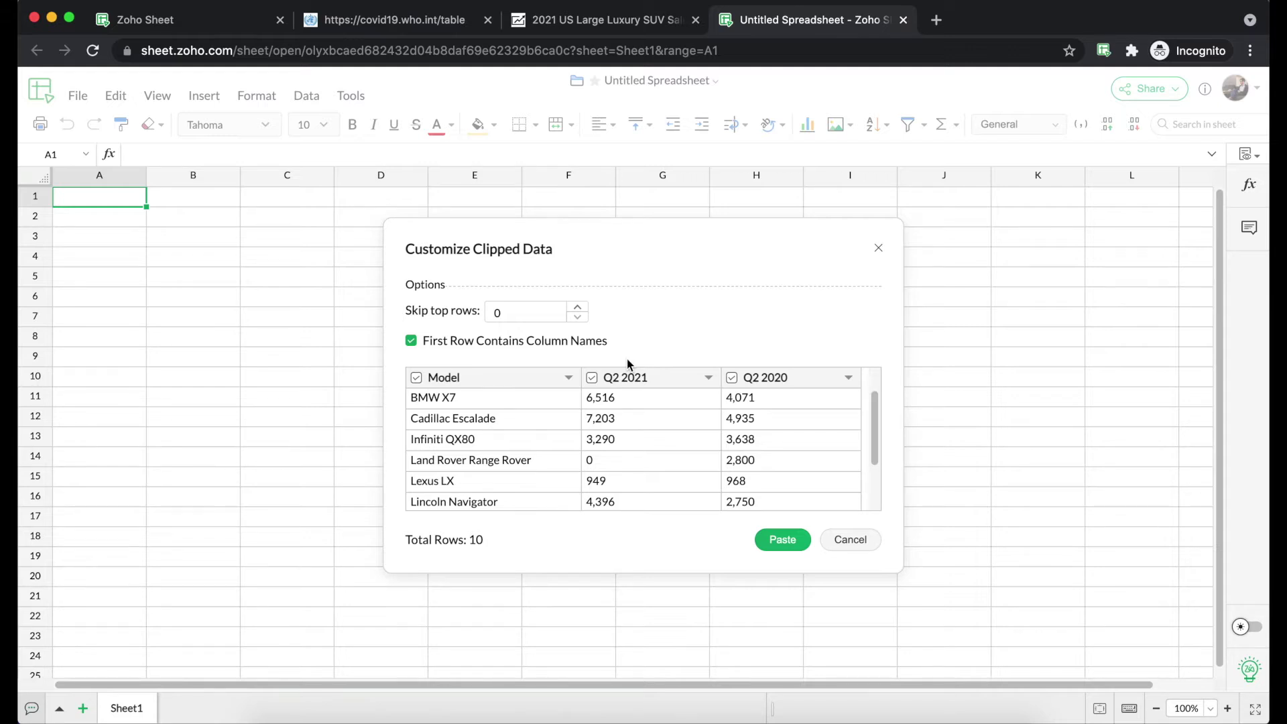
Paste the clipped data into the spreadsheet and fit the width of column A to its contents
click(782, 540)
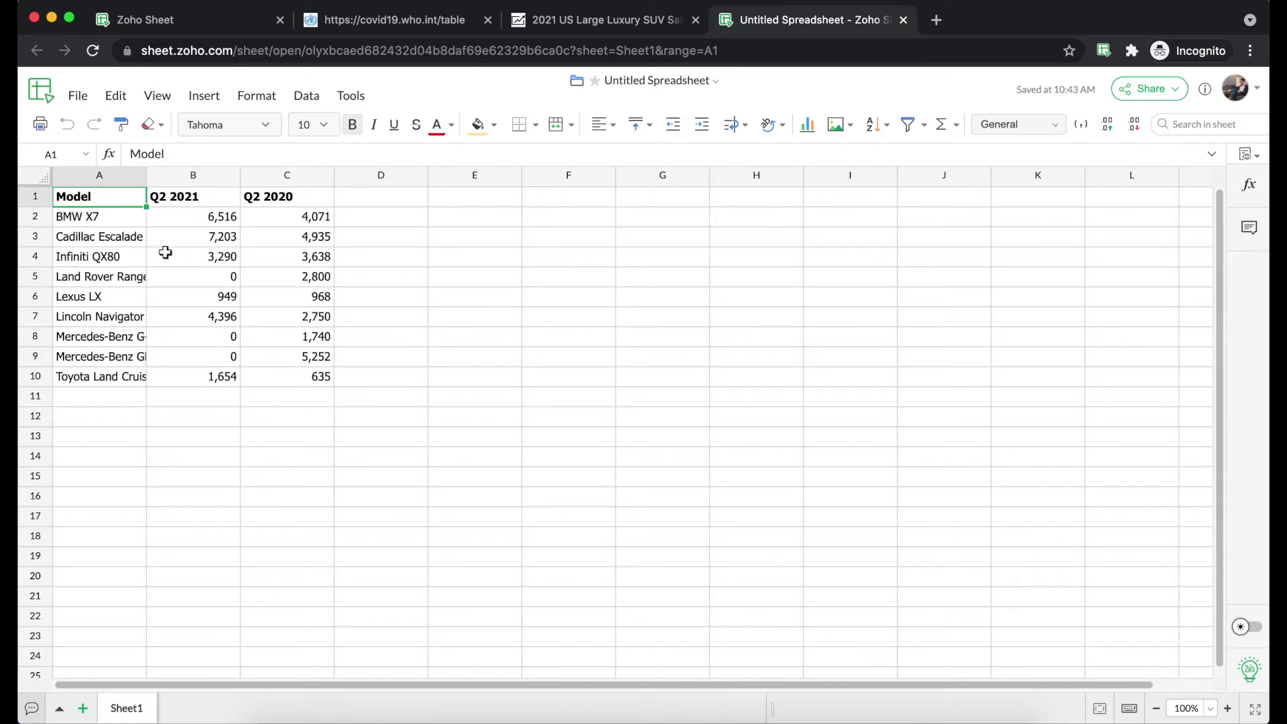
double_click(146, 175)
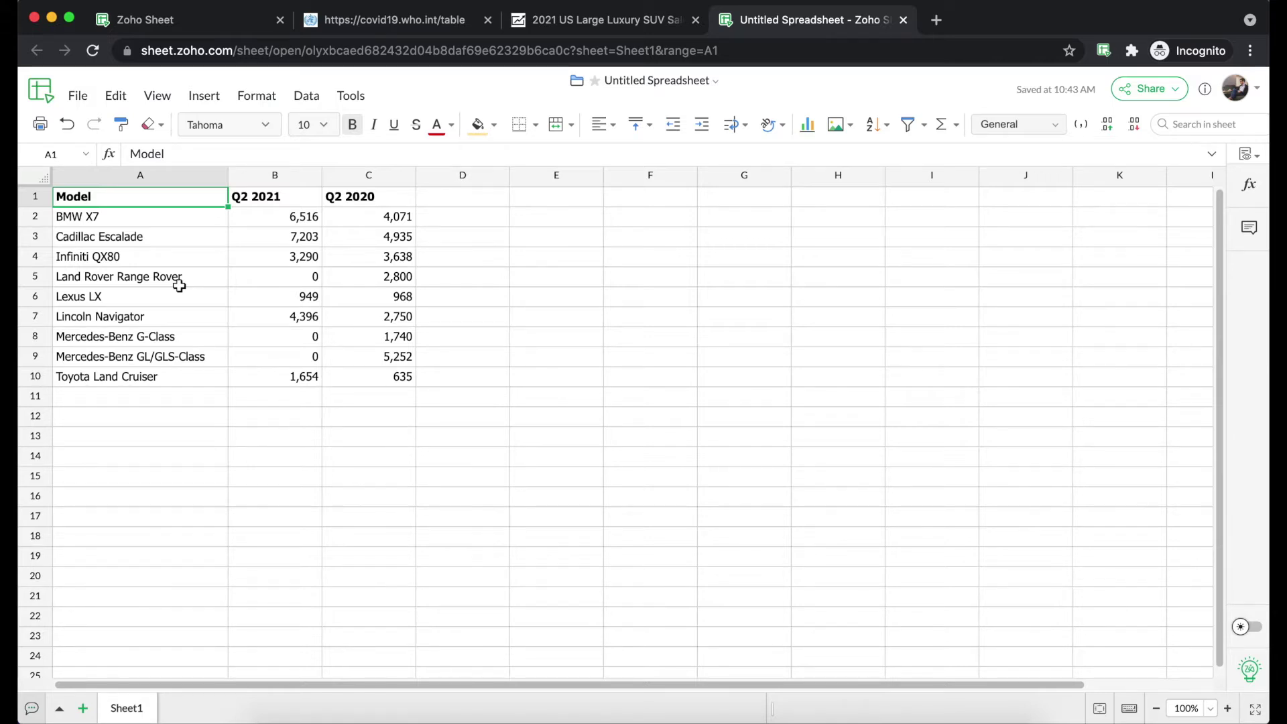
Insert the recommended clustered column chart for the whole data range A1:C10
key(super+a)
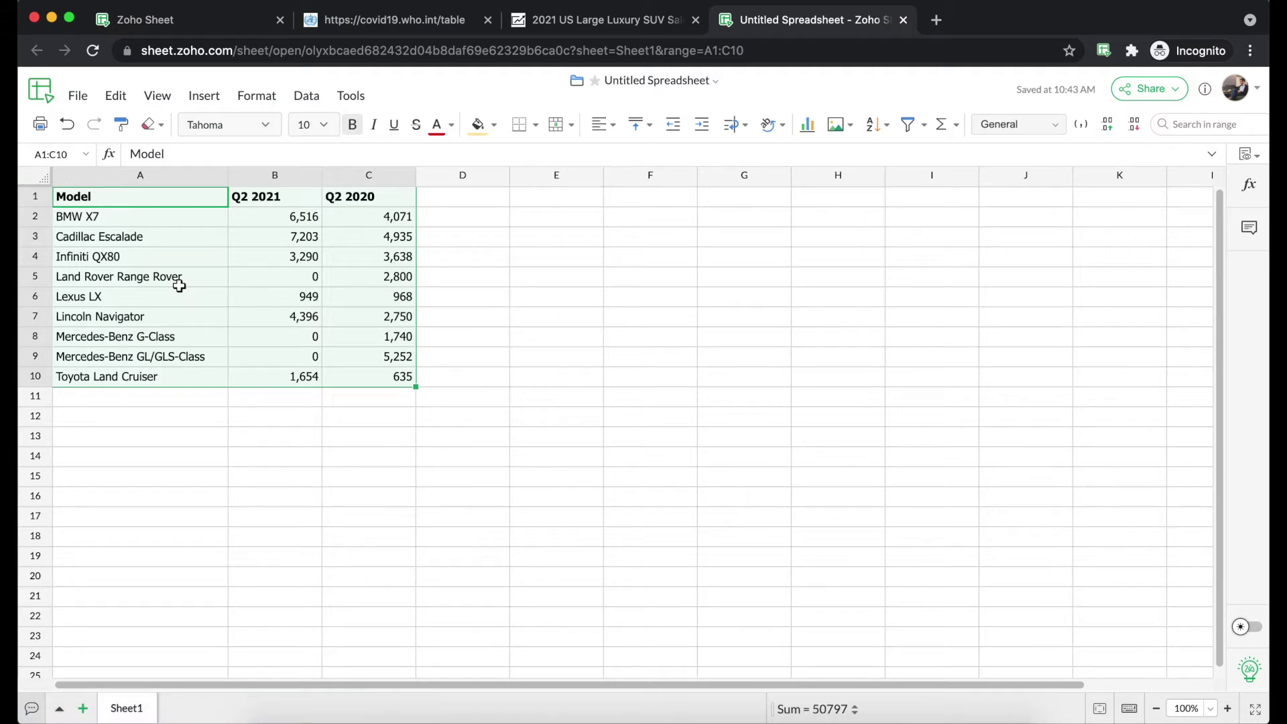
click(809, 134)
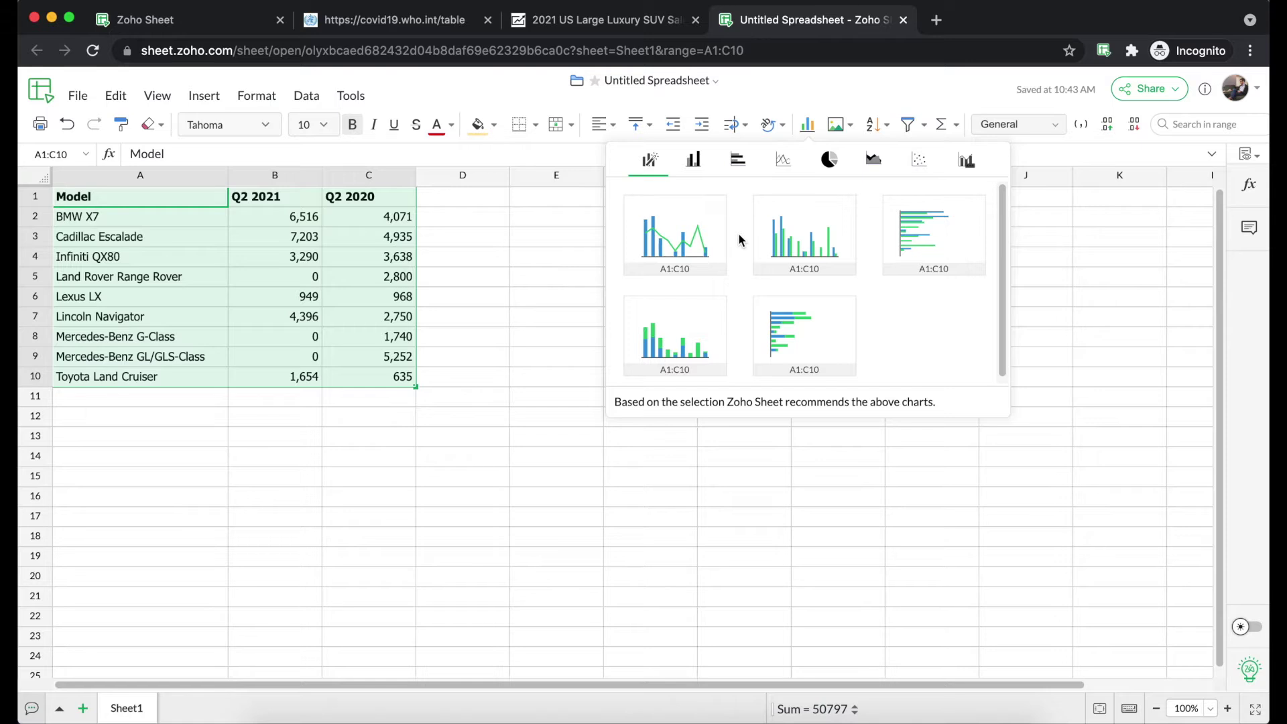
click(814, 225)
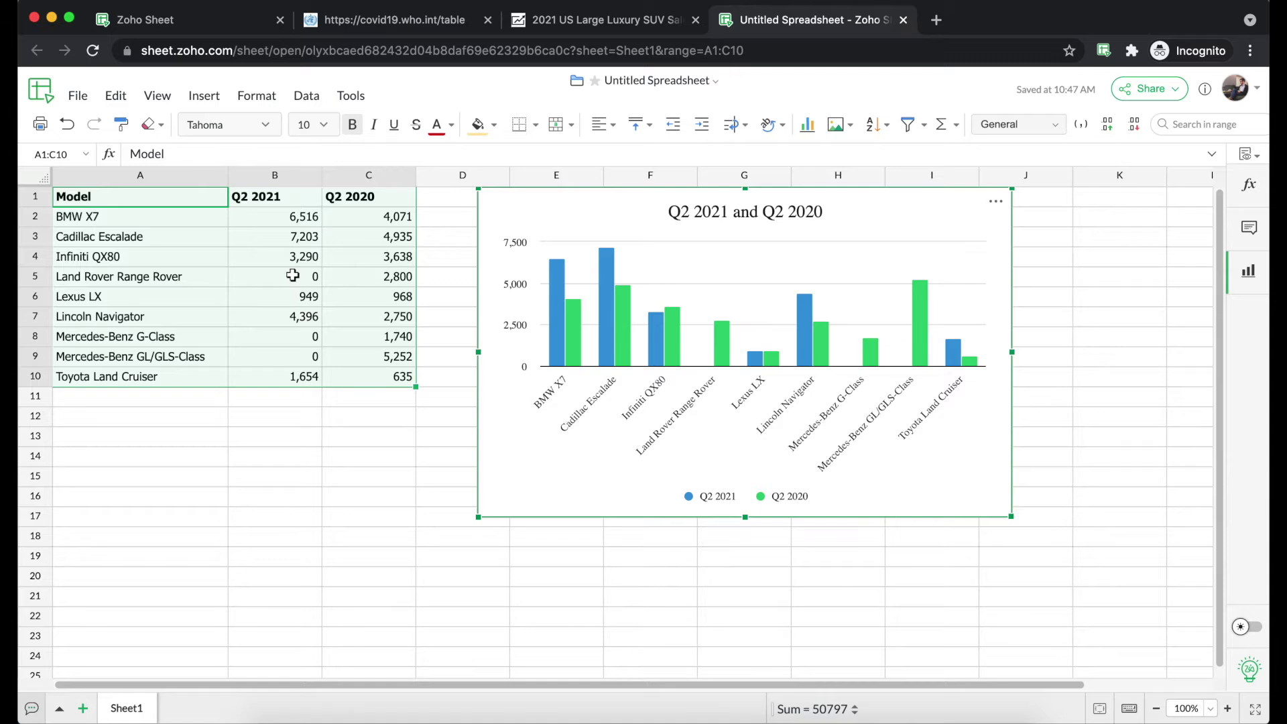
Switch to the WHO Coronavirus data table, download it as a CSV file, and open the download in Zoho Sheet
key(super+2)
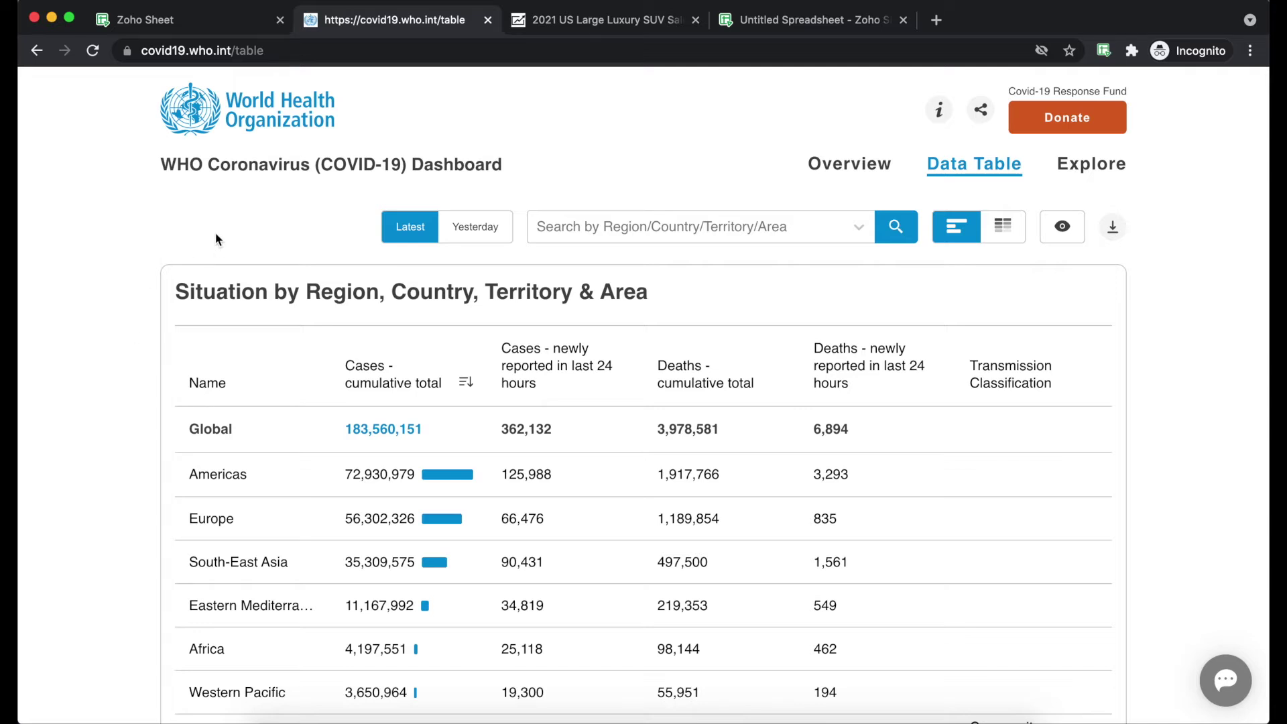
click(1113, 230)
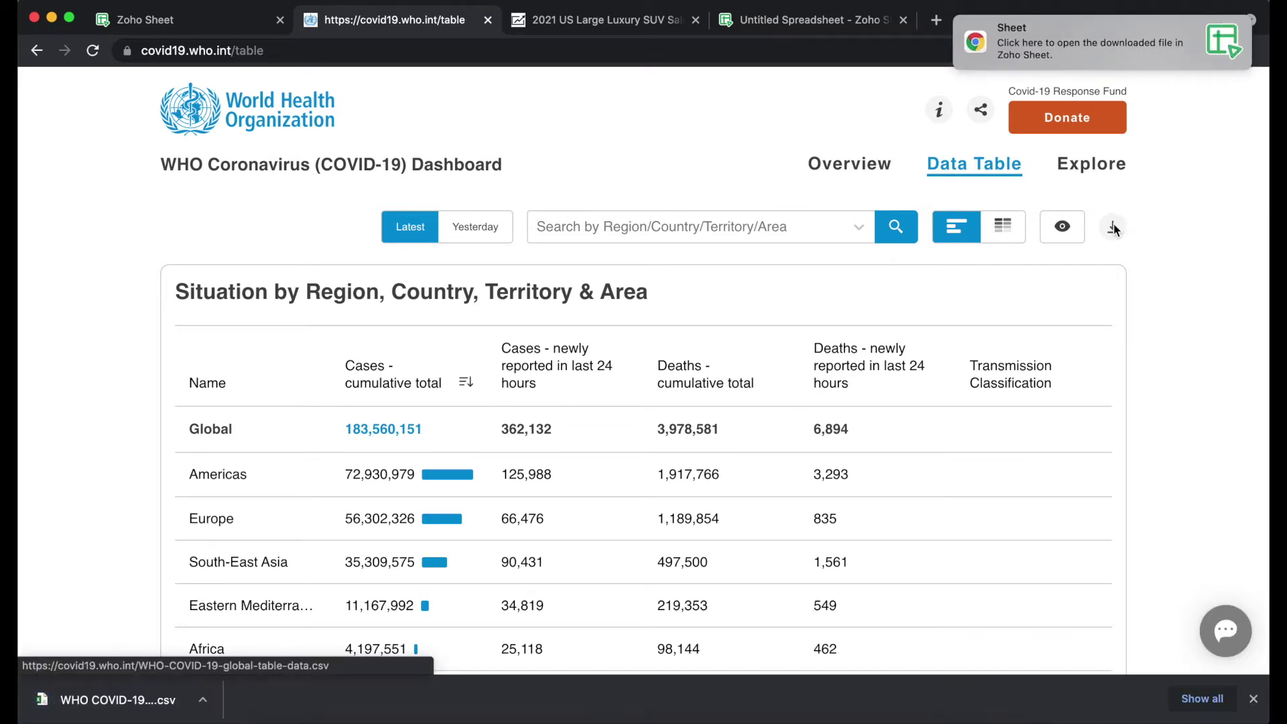
mouse_move(1107, 54)
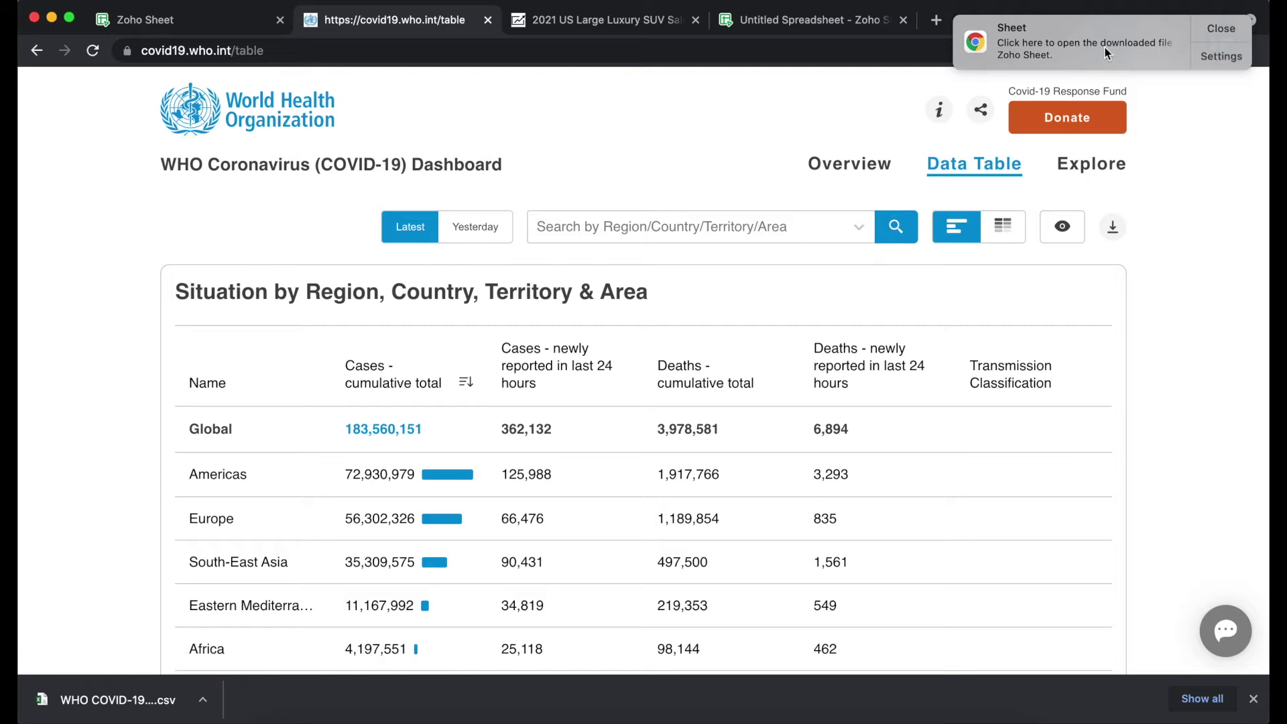
click(1107, 53)
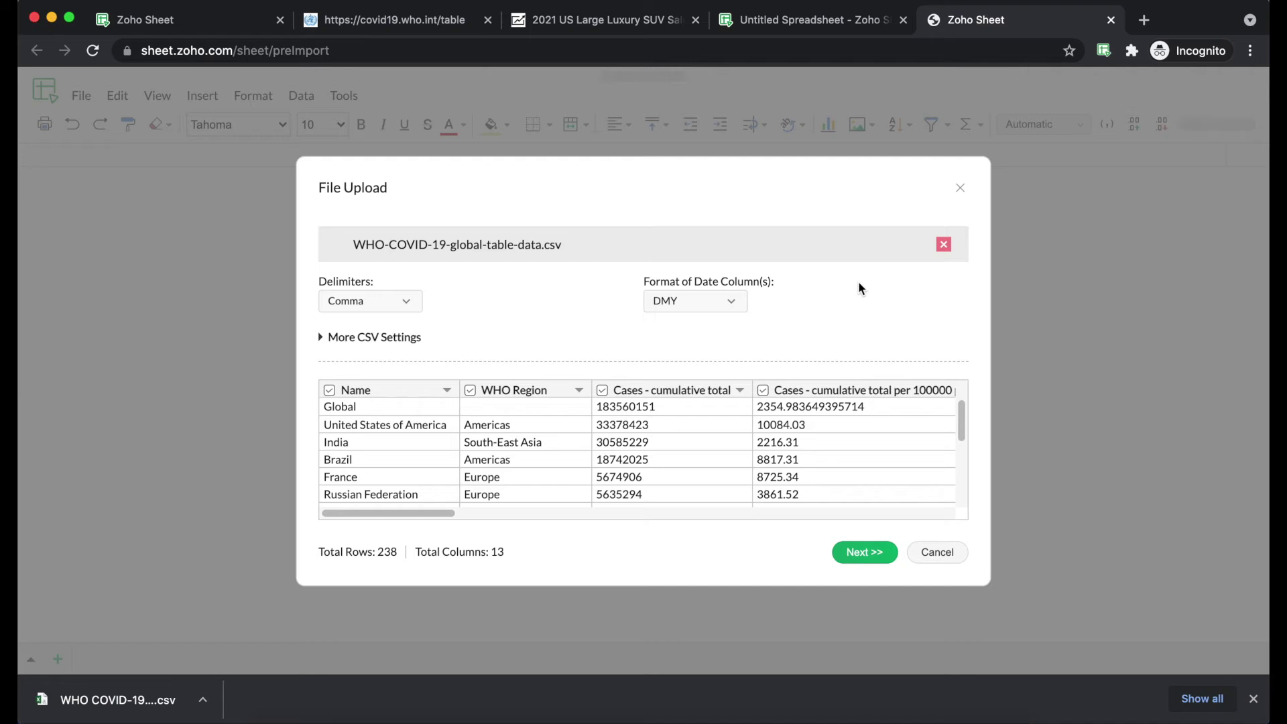
Review the available delimiters and date column formats for the CSV import
click(409, 303)
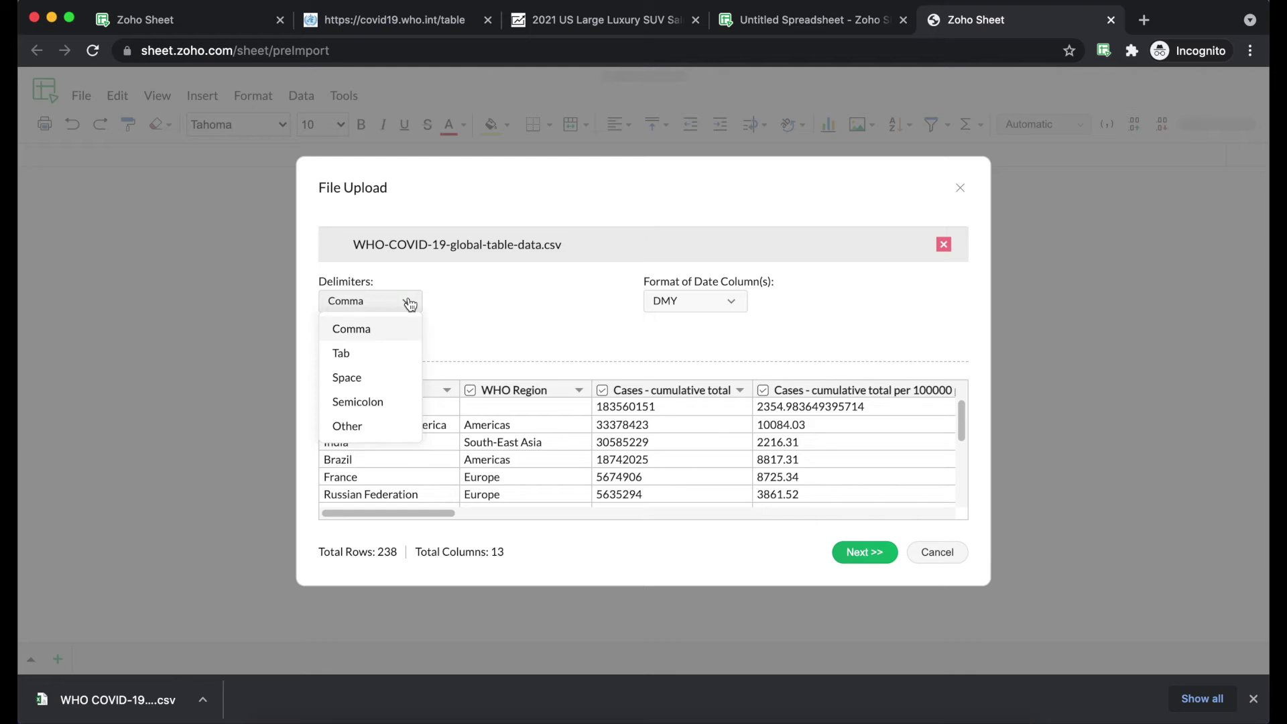
click(427, 299)
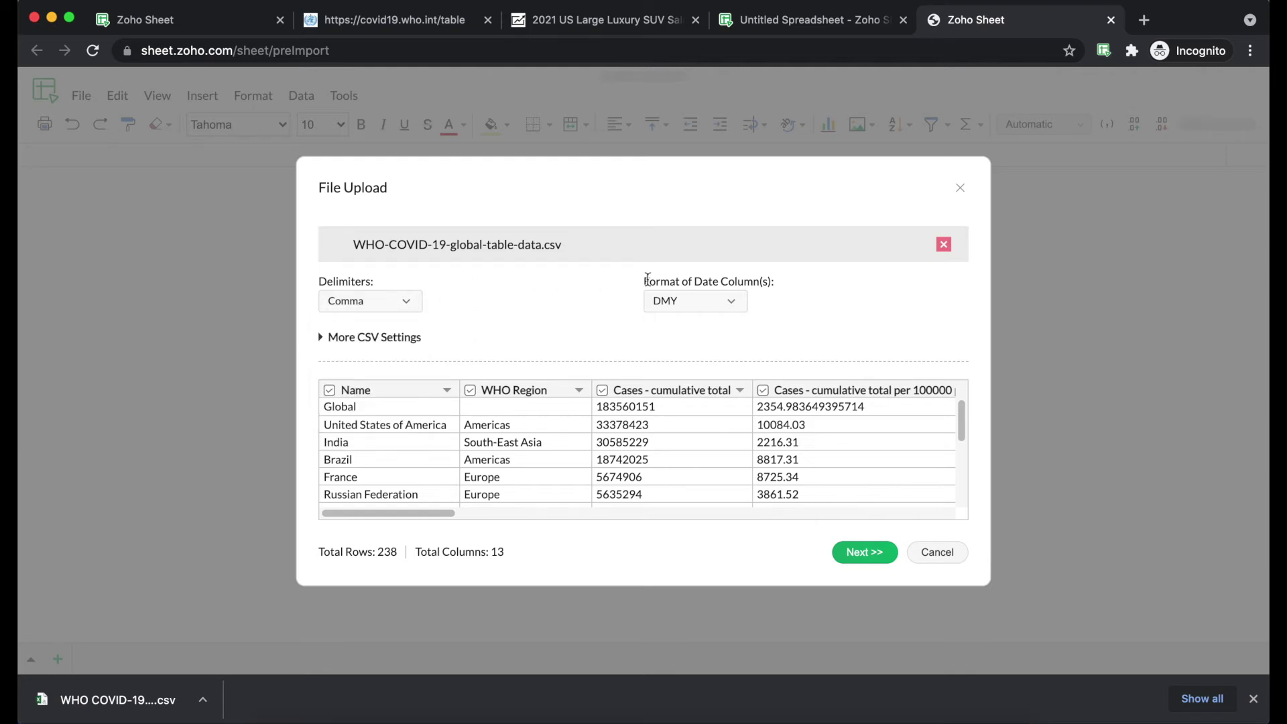
click(738, 311)
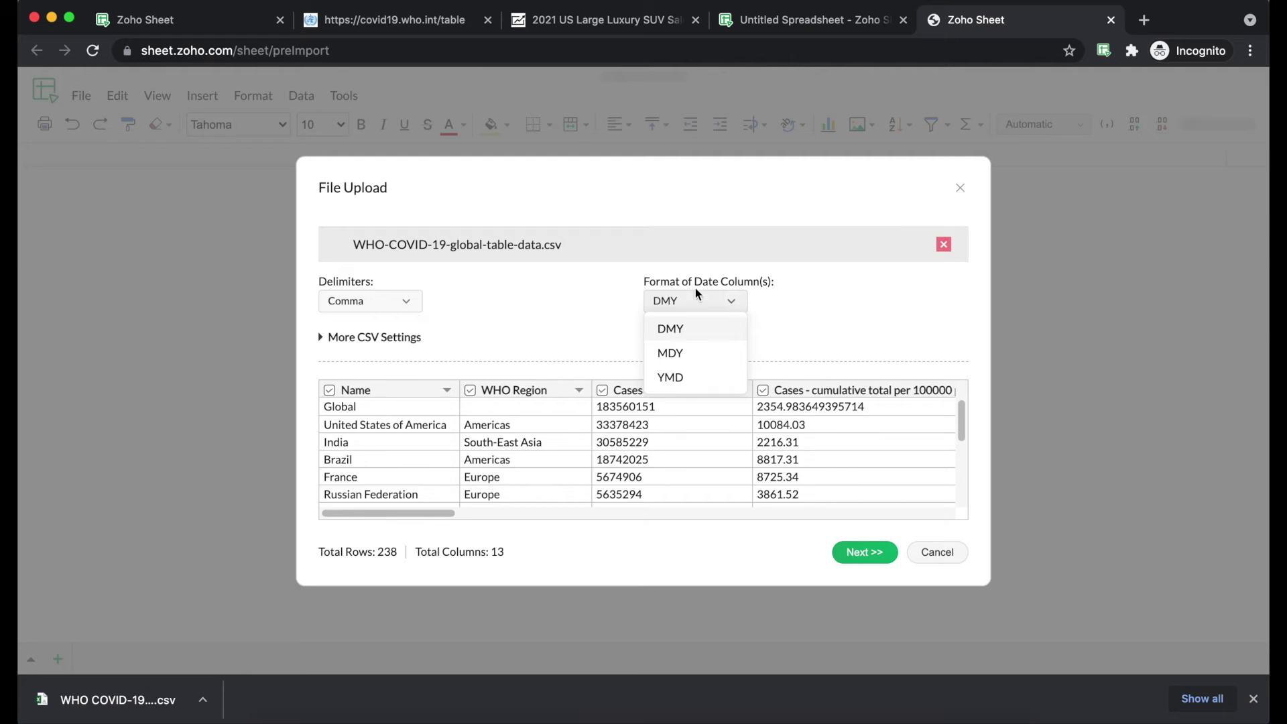
click(586, 296)
Set the CSV import to skip the top 1 row and import the file as a new spreadsheet
click(388, 338)
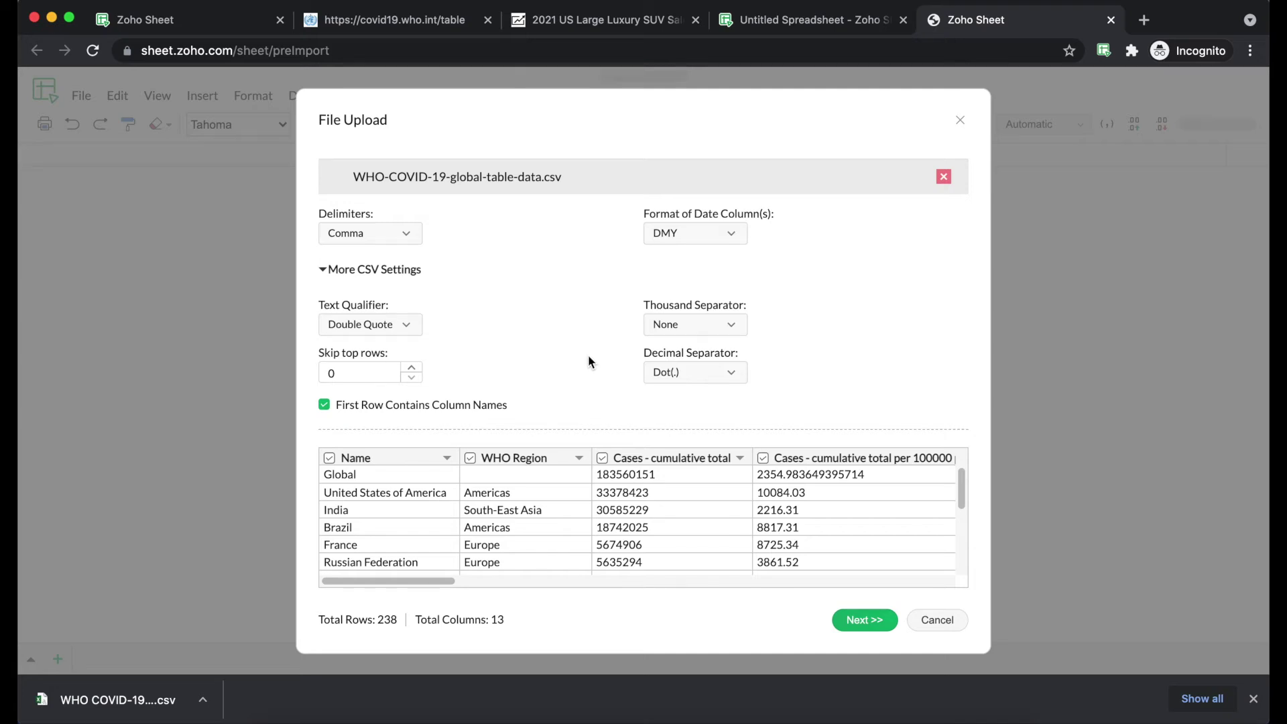
scroll(412, 509, down, 1)
scroll(413, 508, up, 1)
click(413, 368)
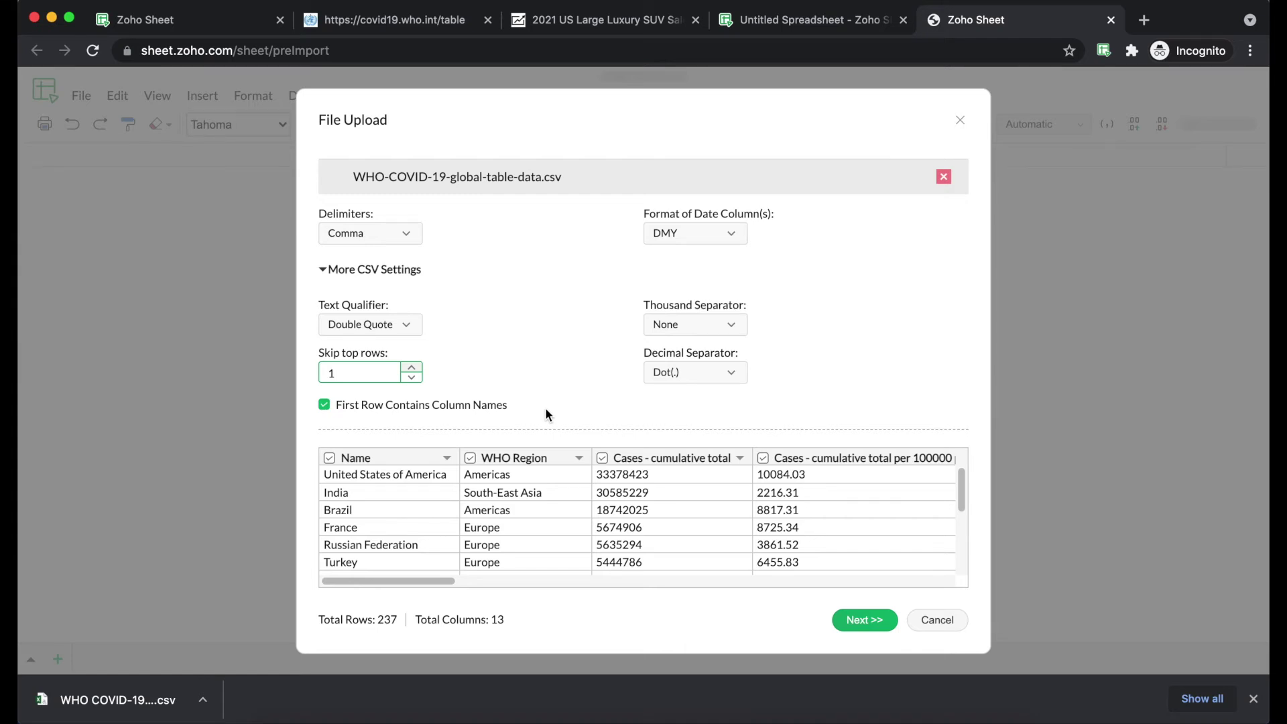
click(862, 620)
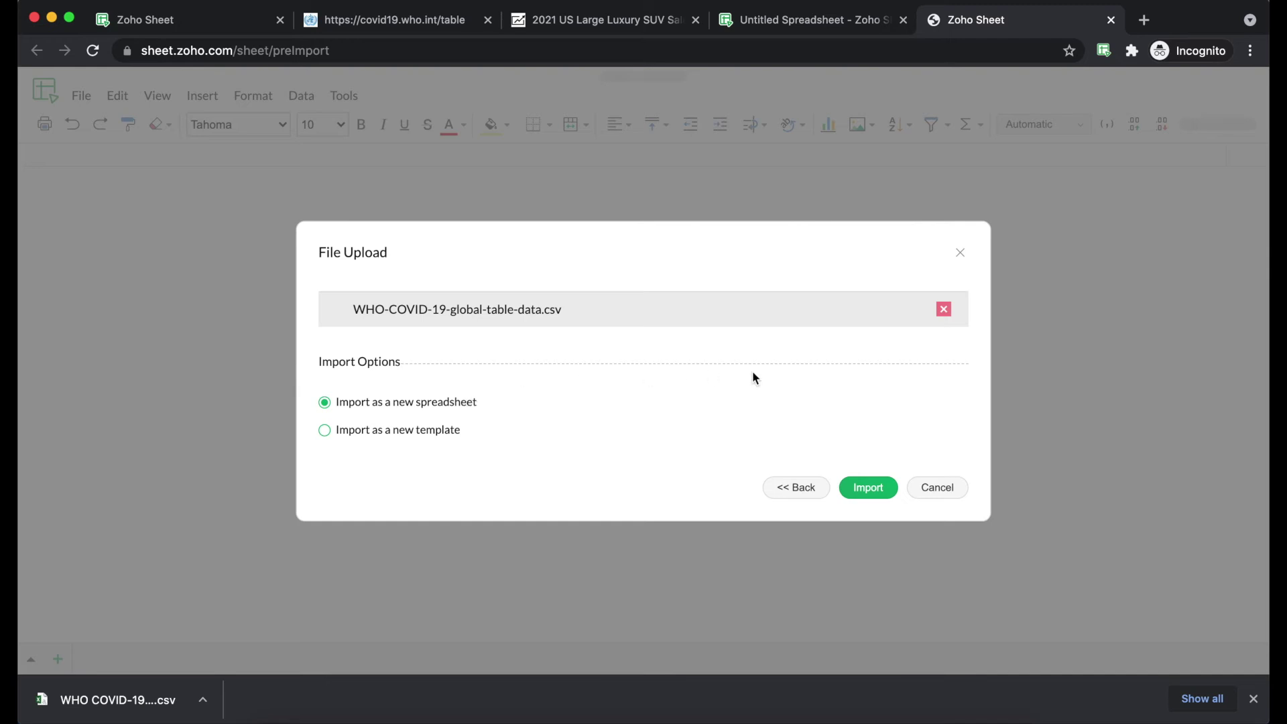
click(871, 489)
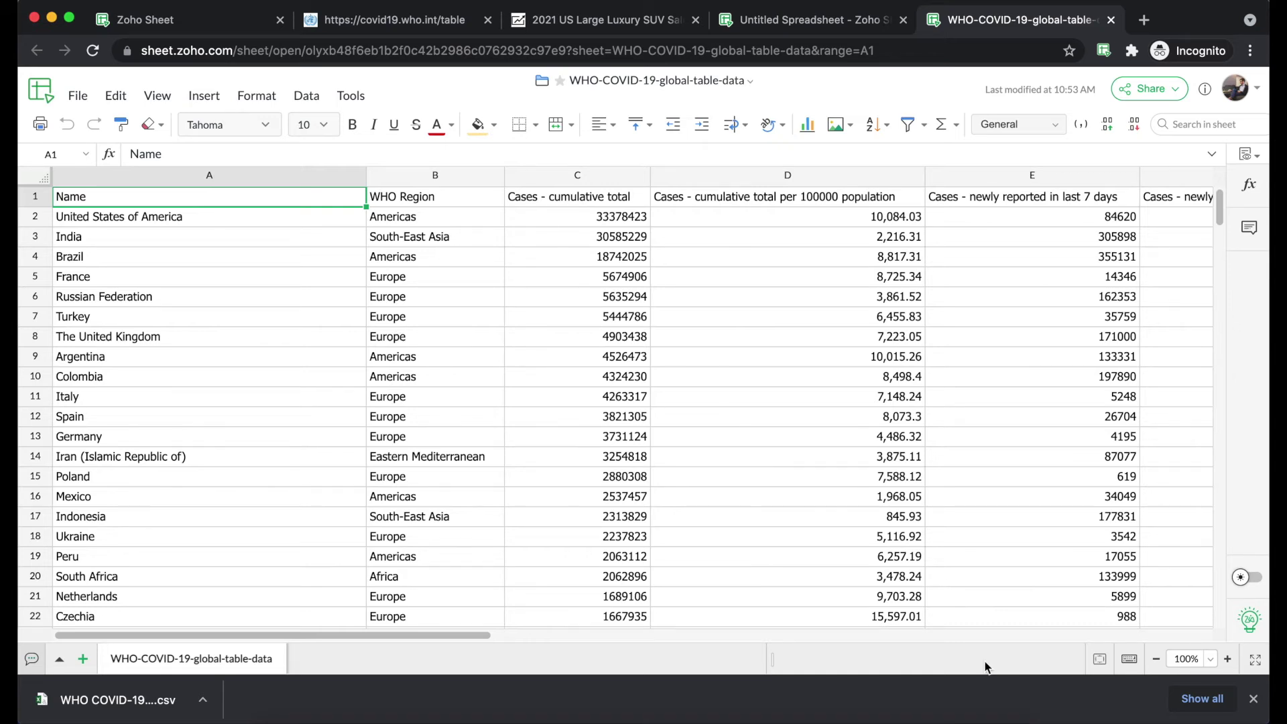
click(1252, 698)
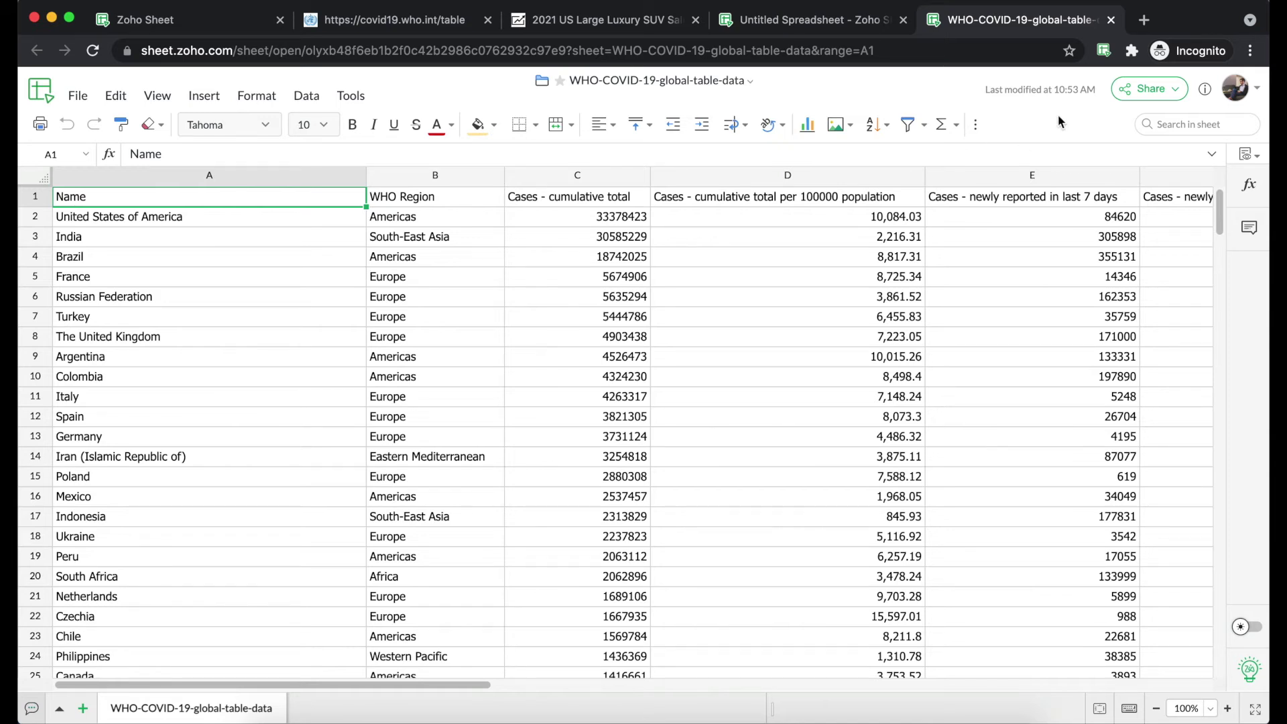
Share the imported WHO spreadsheet with the first suggested matching collaborator, granting Read/Write permission and keeping e-mail notification on
click(1154, 90)
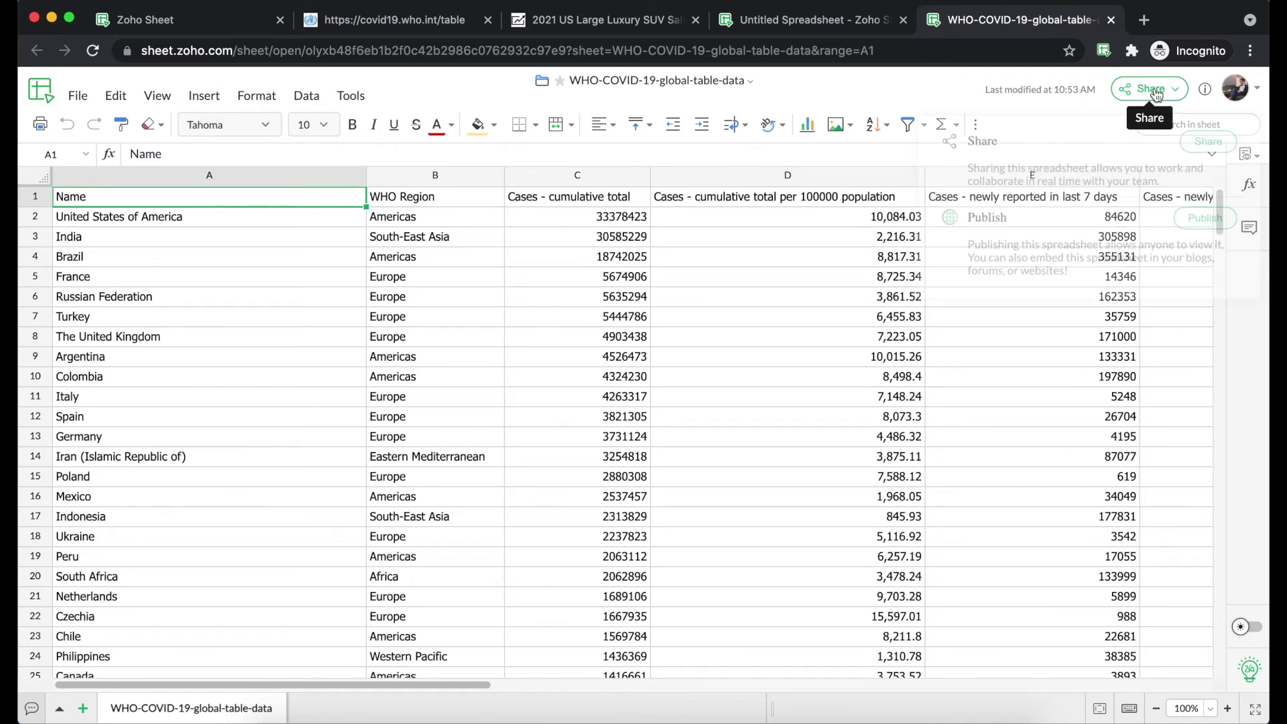
click(1209, 135)
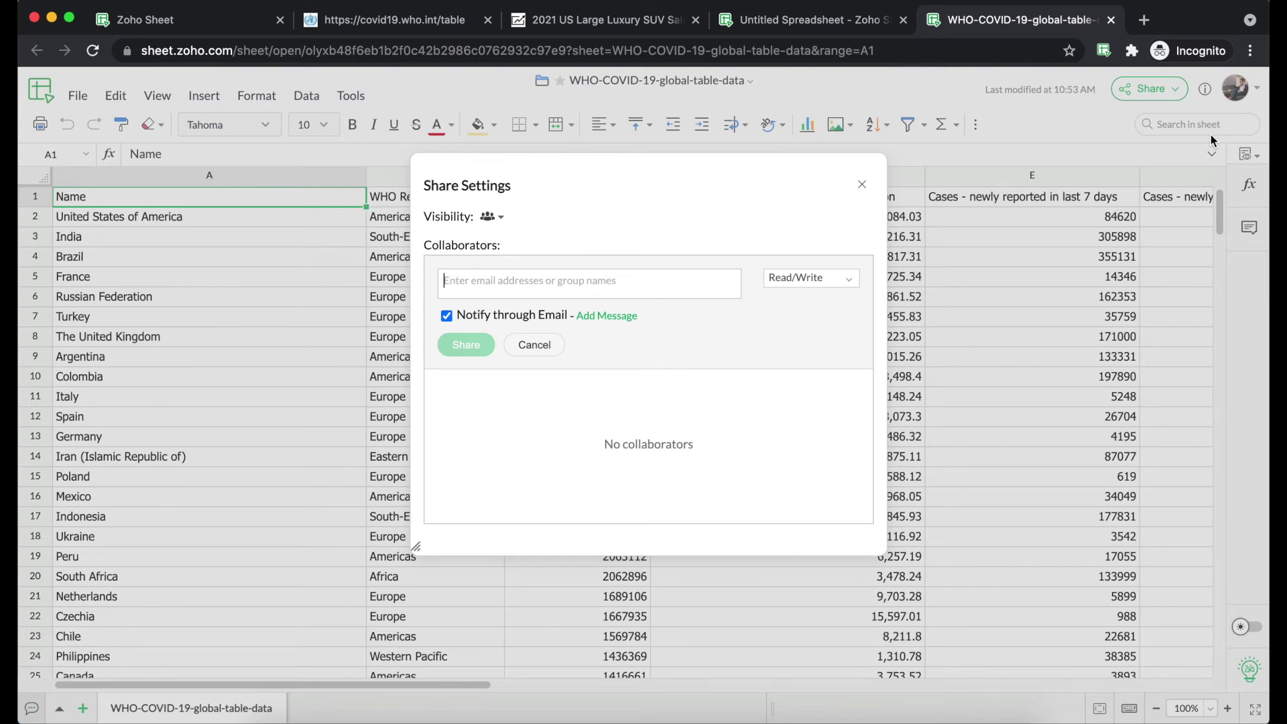
text(car)
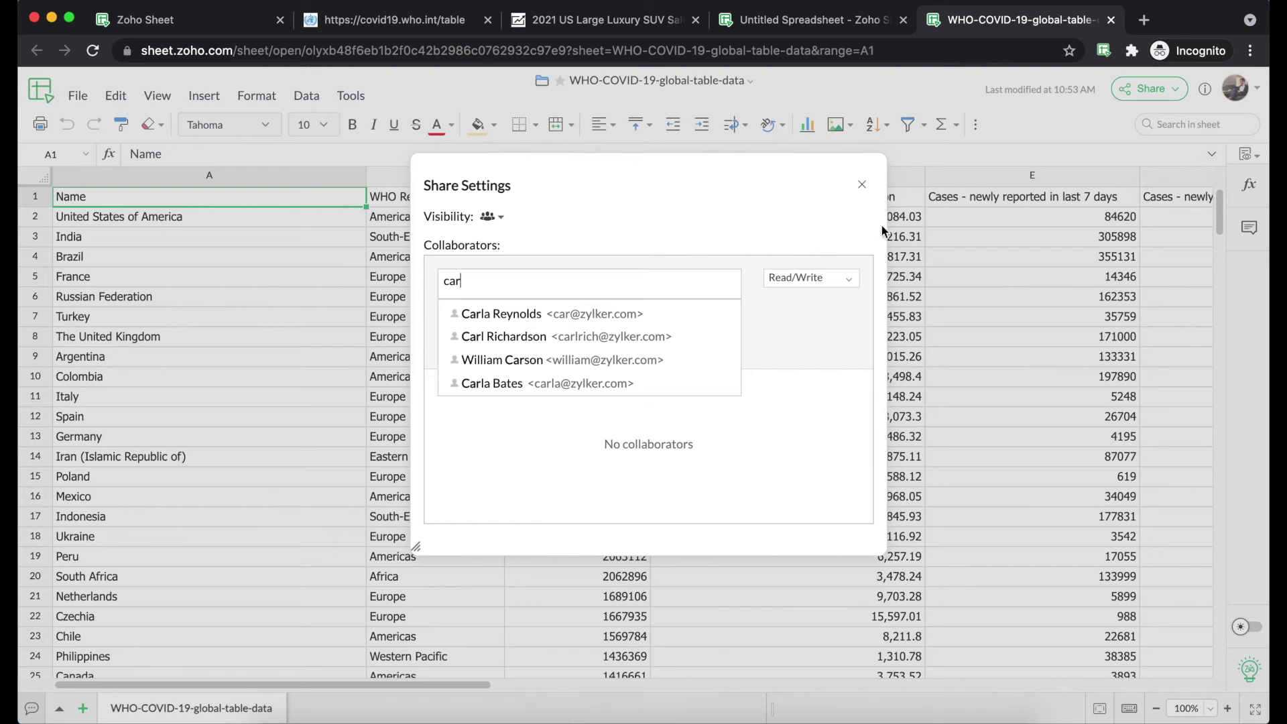
click(509, 315)
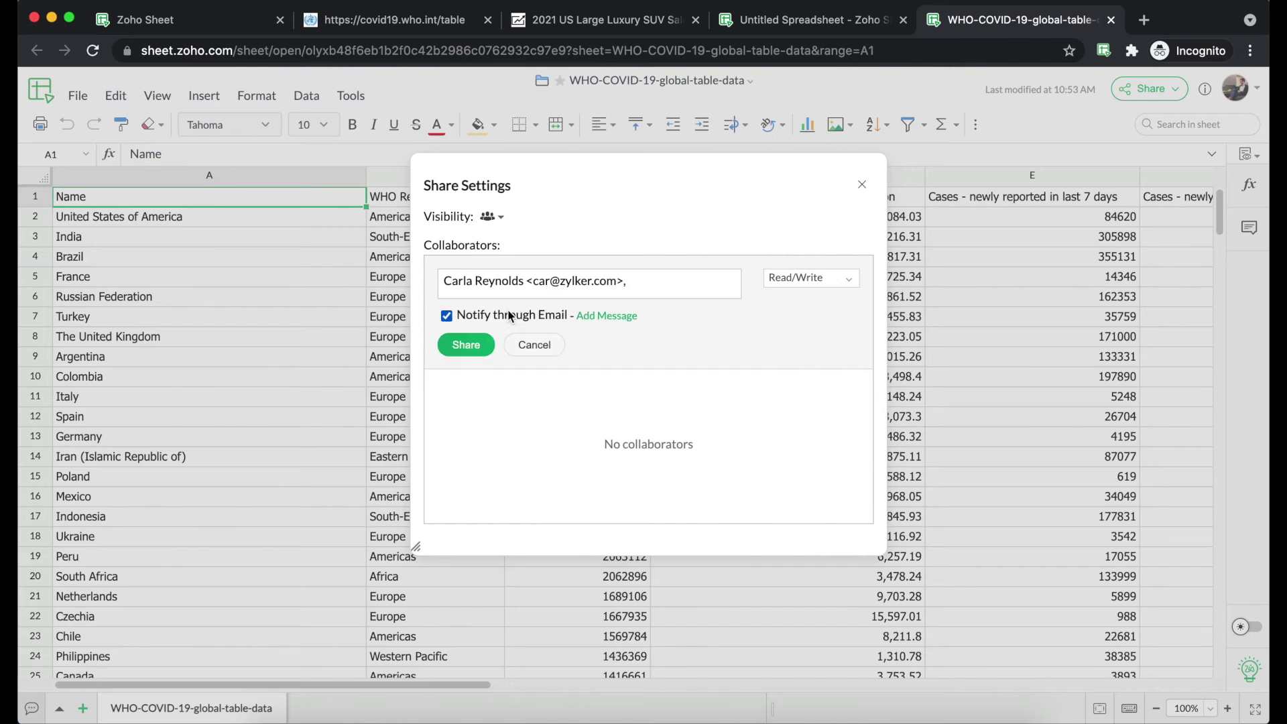
click(848, 284)
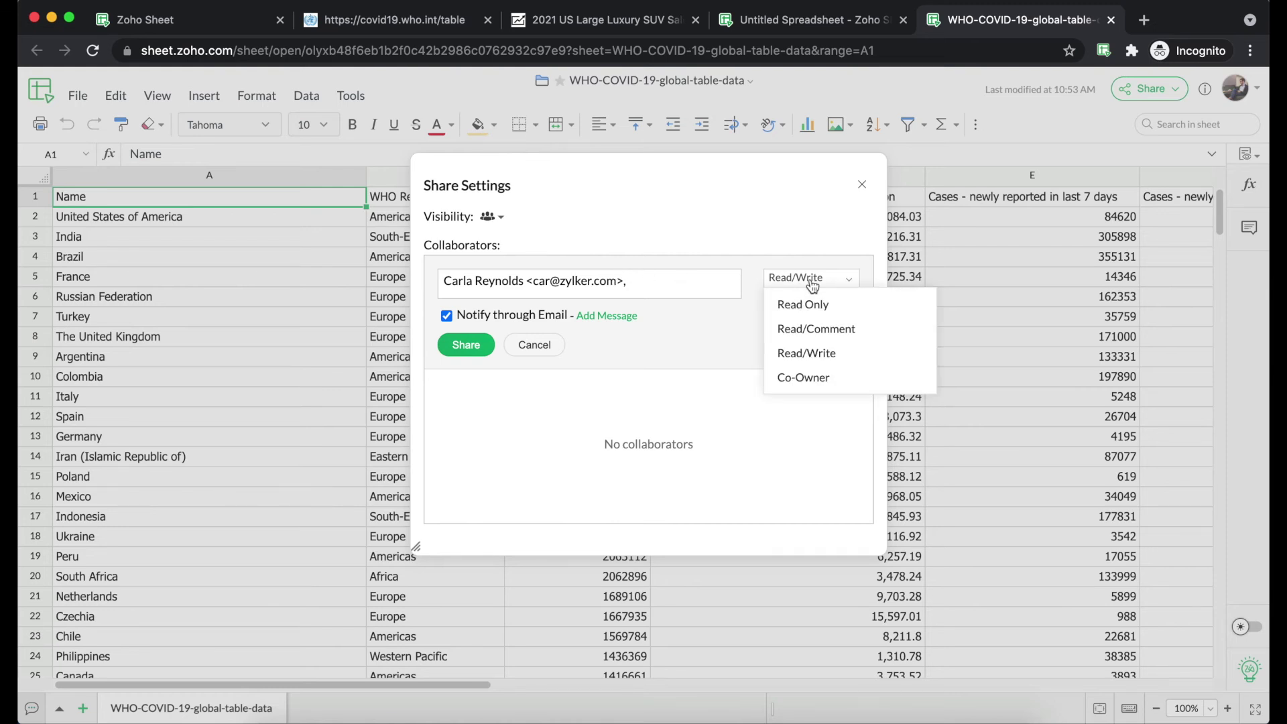
click(850, 362)
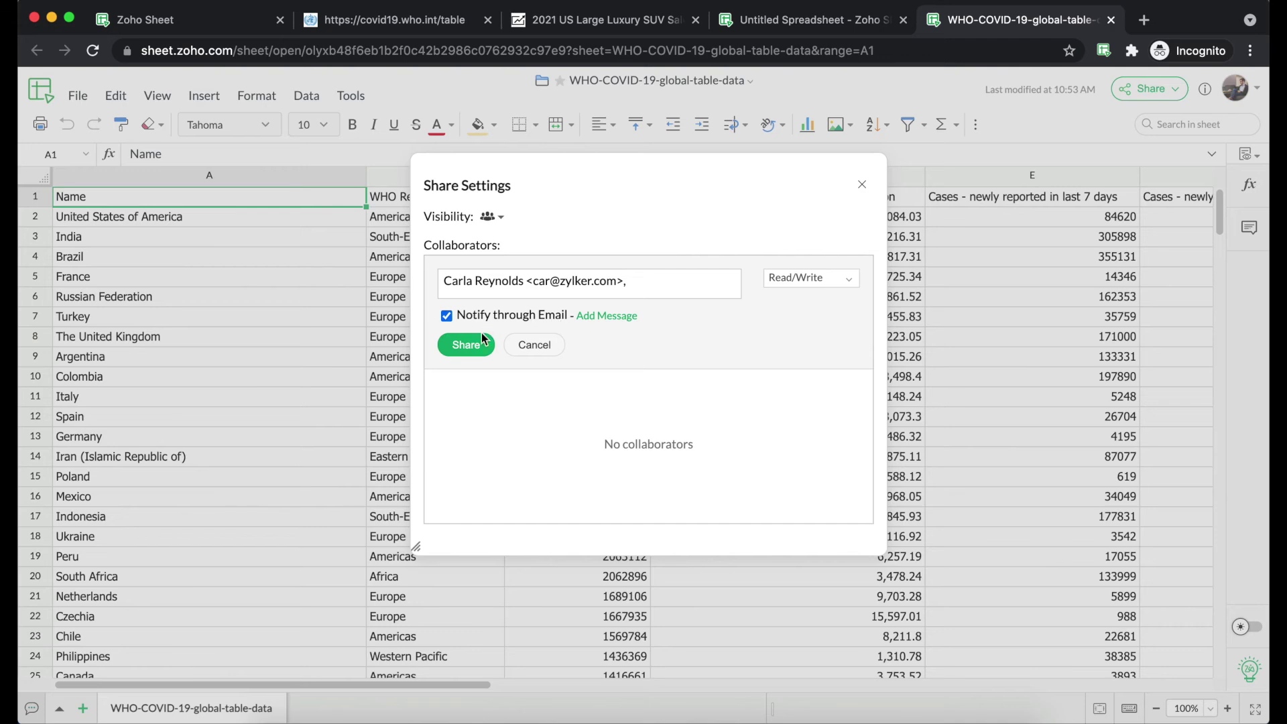
click(466, 345)
key(Escape)
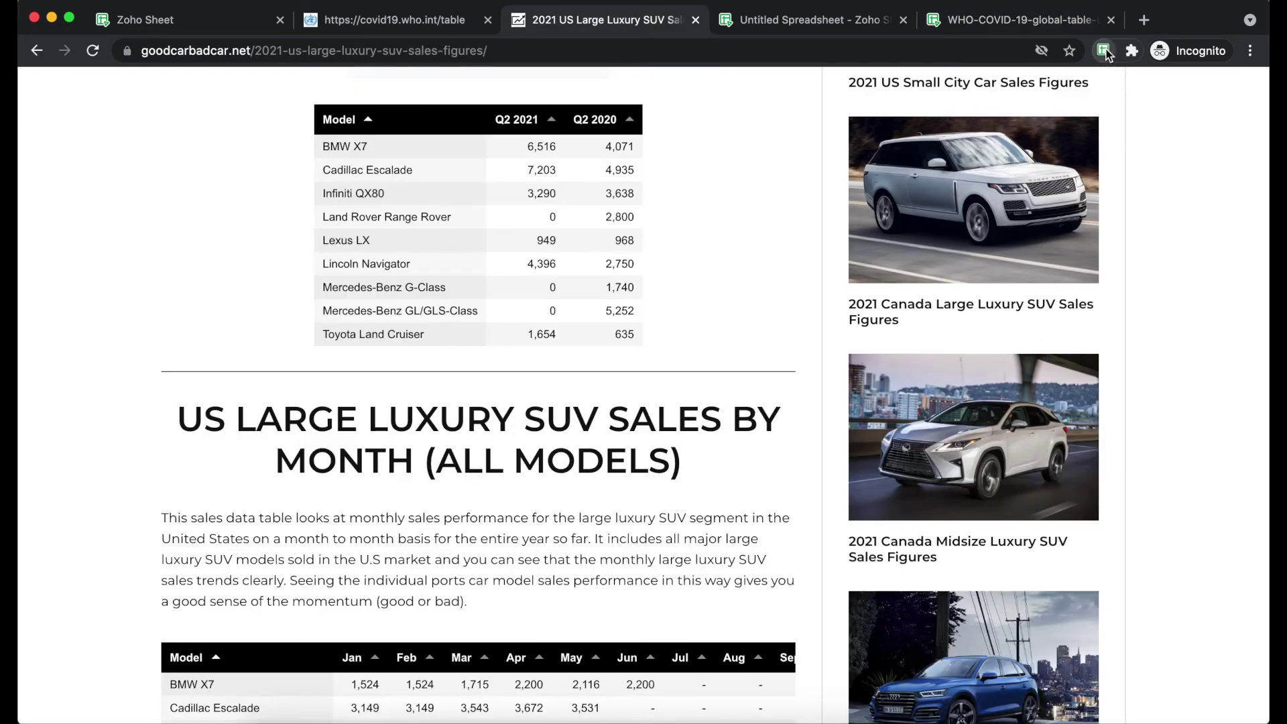
On the US large luxury SUV sales page, import Stock Tracker (1).xlsx from Downloads as a new spreadsheet through the Zoho Sheet extension
click(1103, 52)
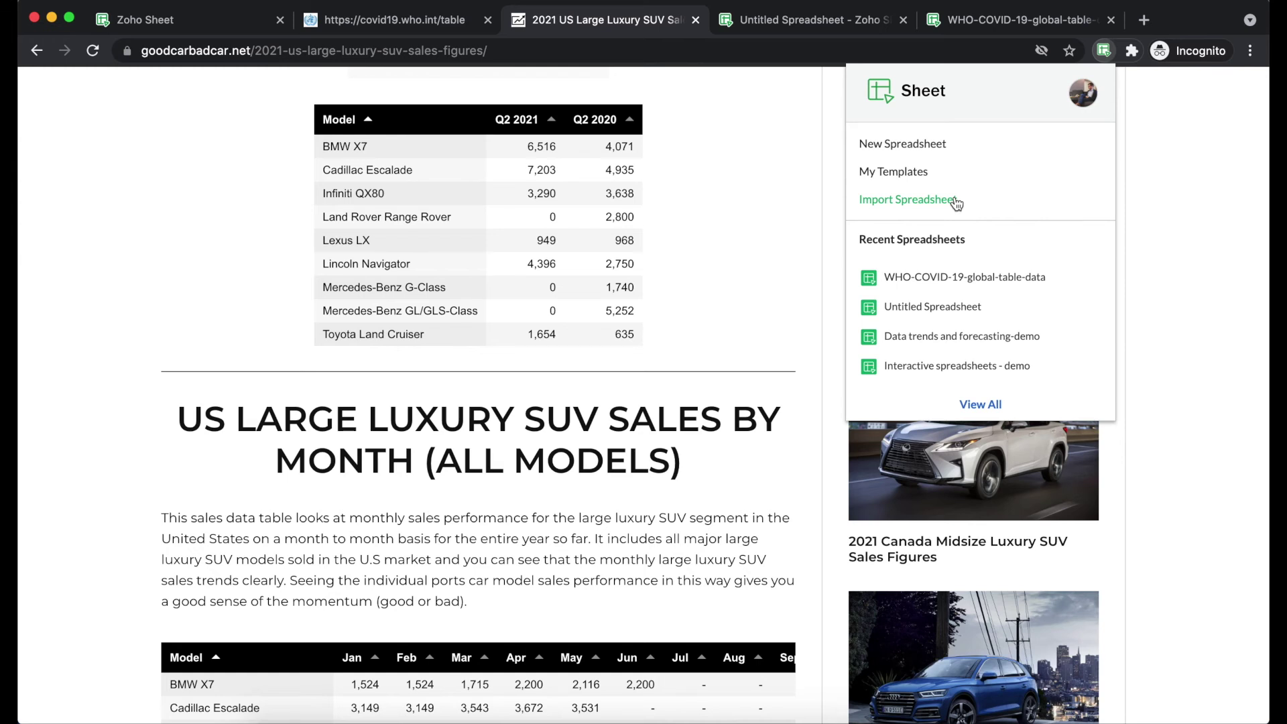
click(911, 201)
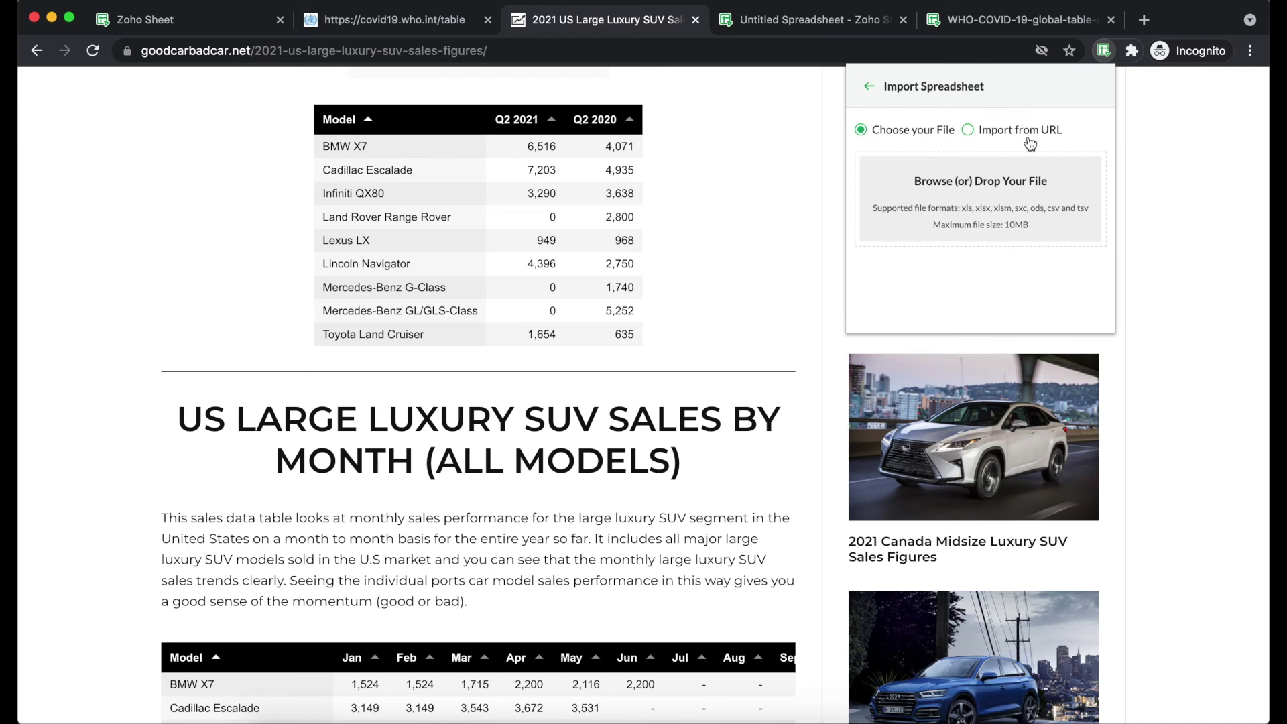
click(972, 202)
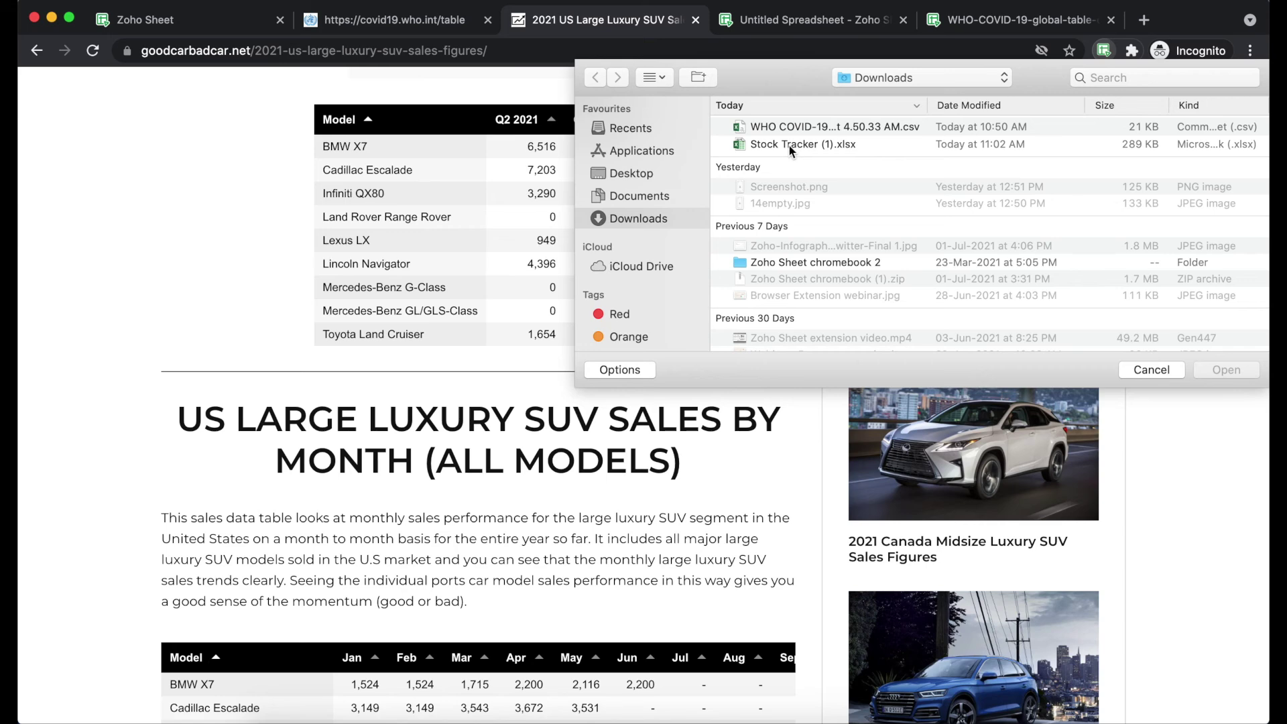
click(798, 143)
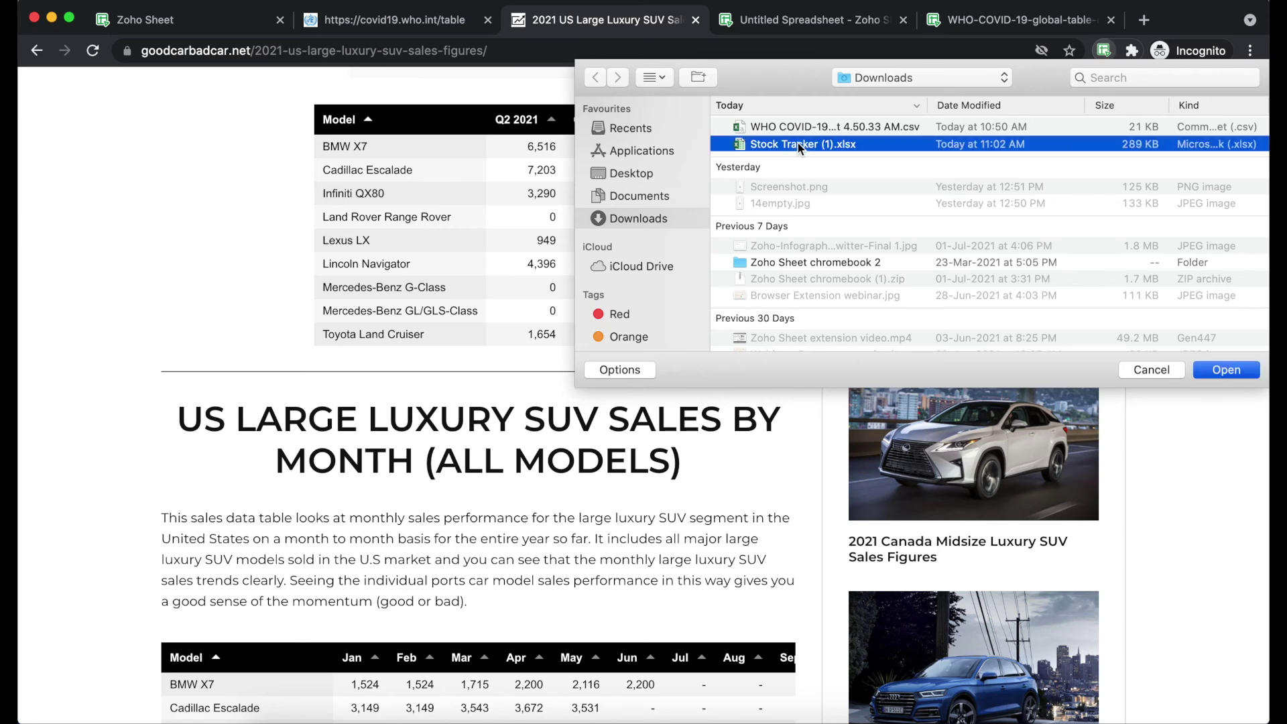
double_click(797, 143)
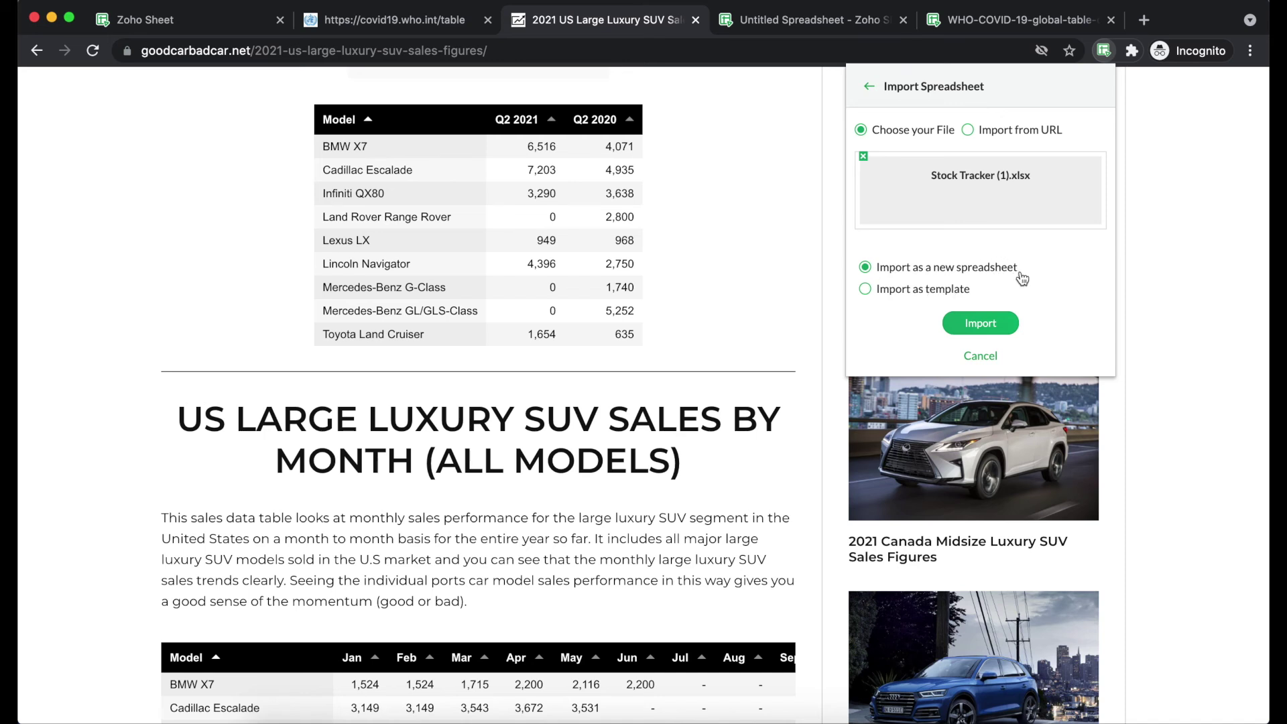
click(980, 327)
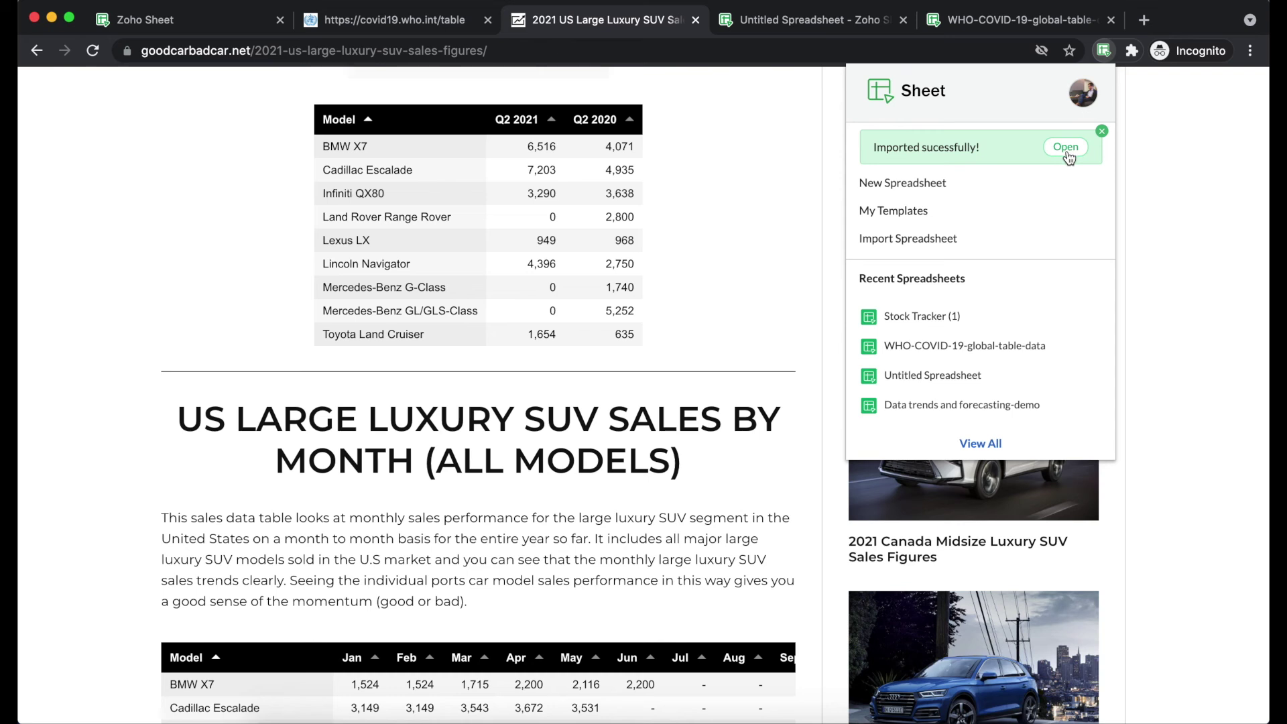
click(1102, 132)
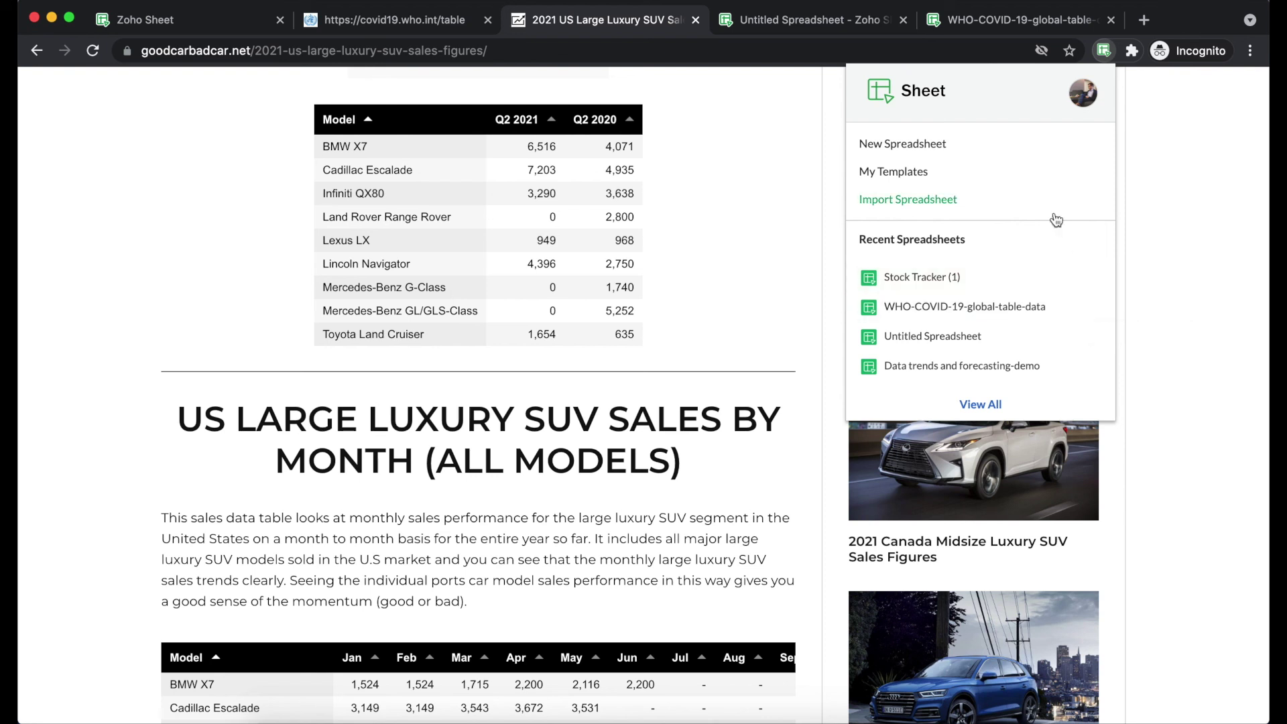
Examine the extension's profile page and its account options, and return to the extension's main view
click(1080, 94)
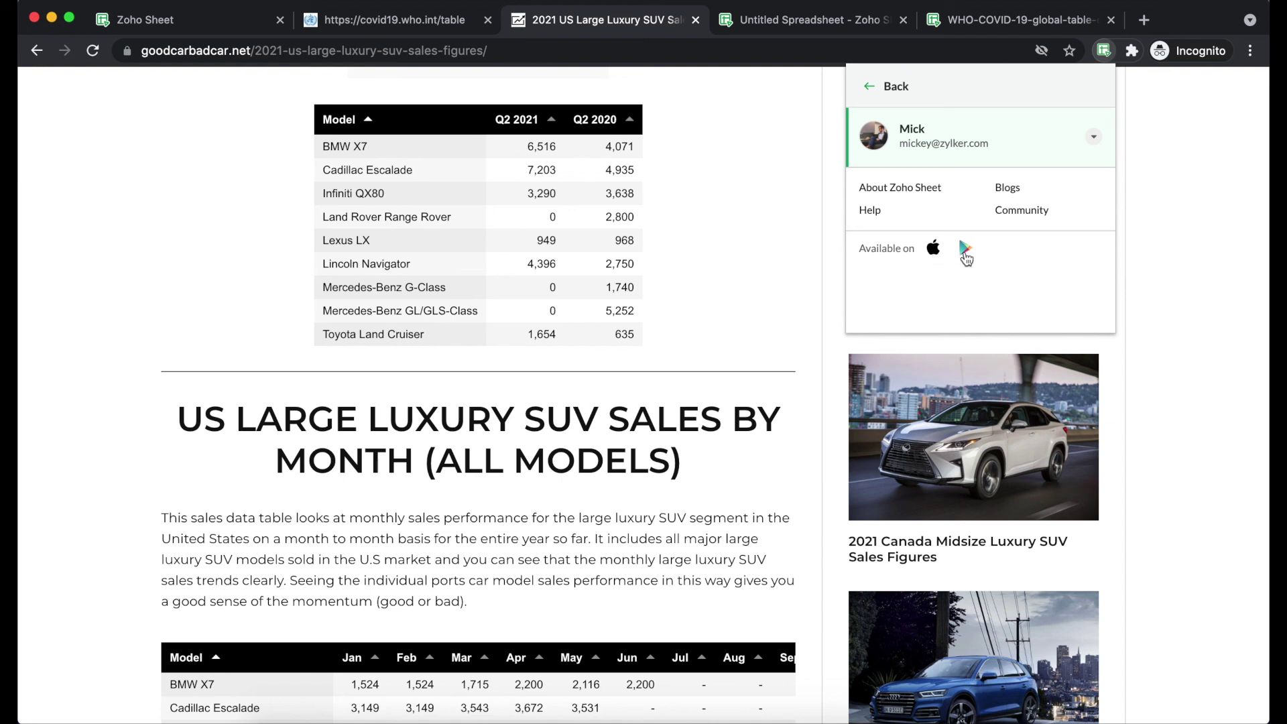
click(1095, 140)
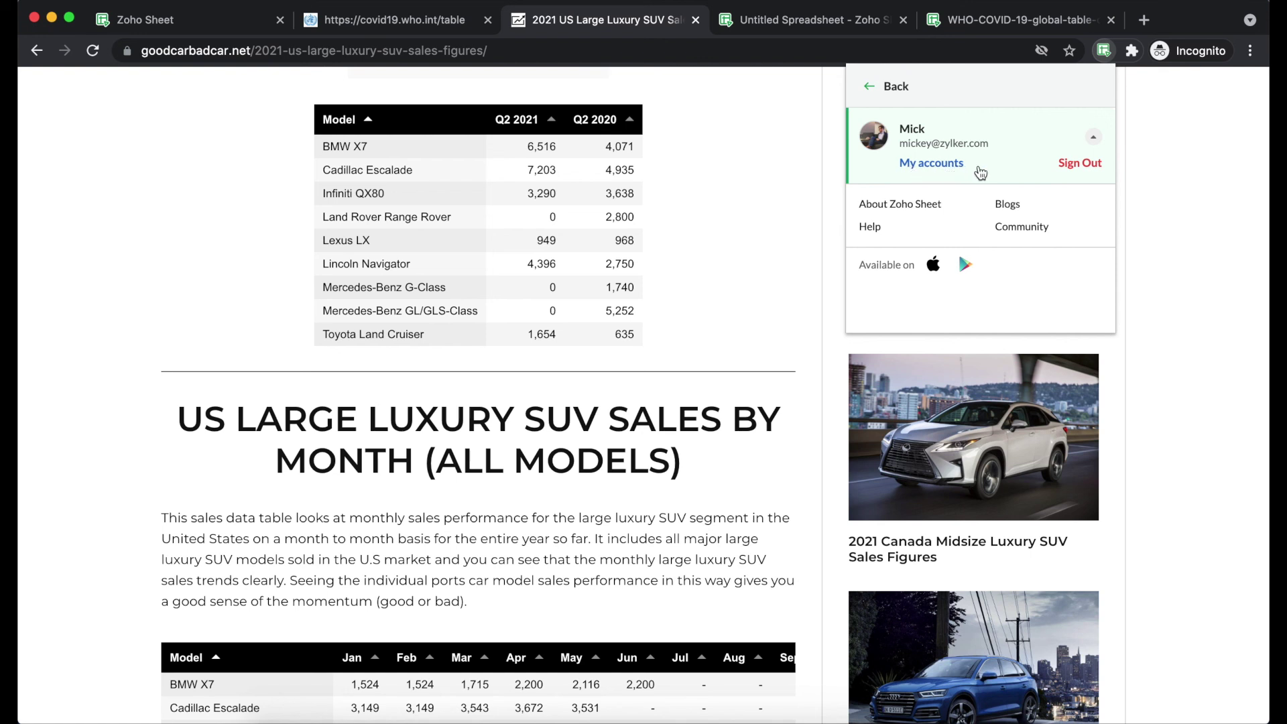
click(869, 89)
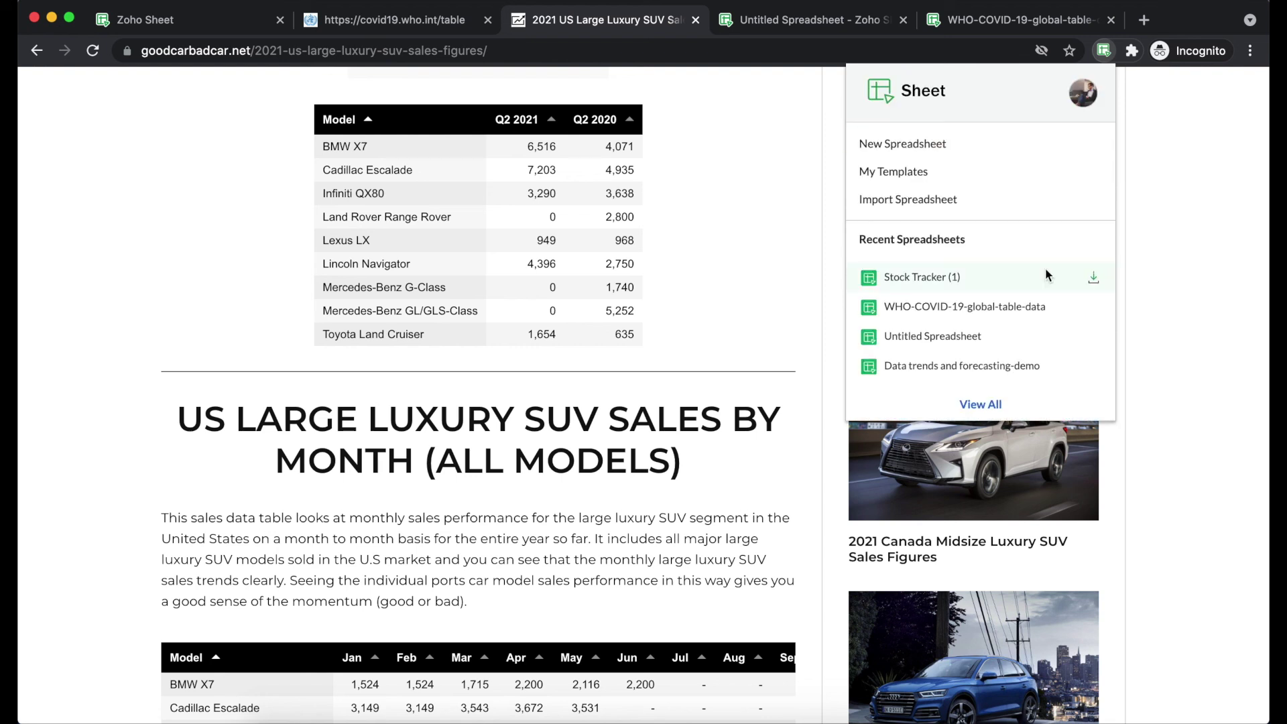